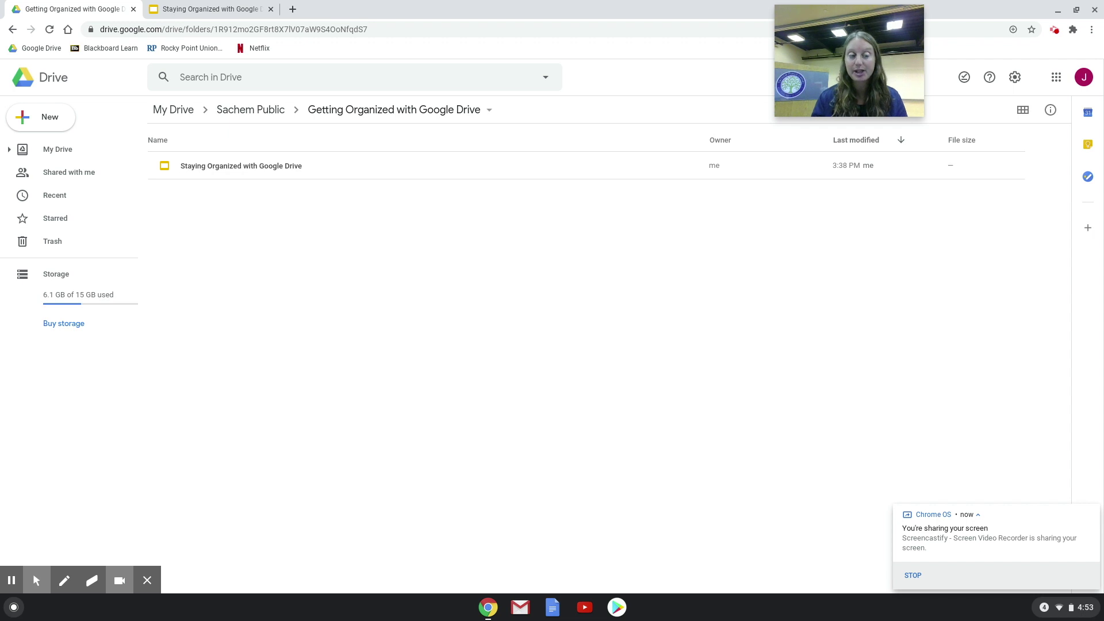
# Create a new folder named Science inside the Getting Organized with Google Drive folder
pyautogui.click(48, 120)
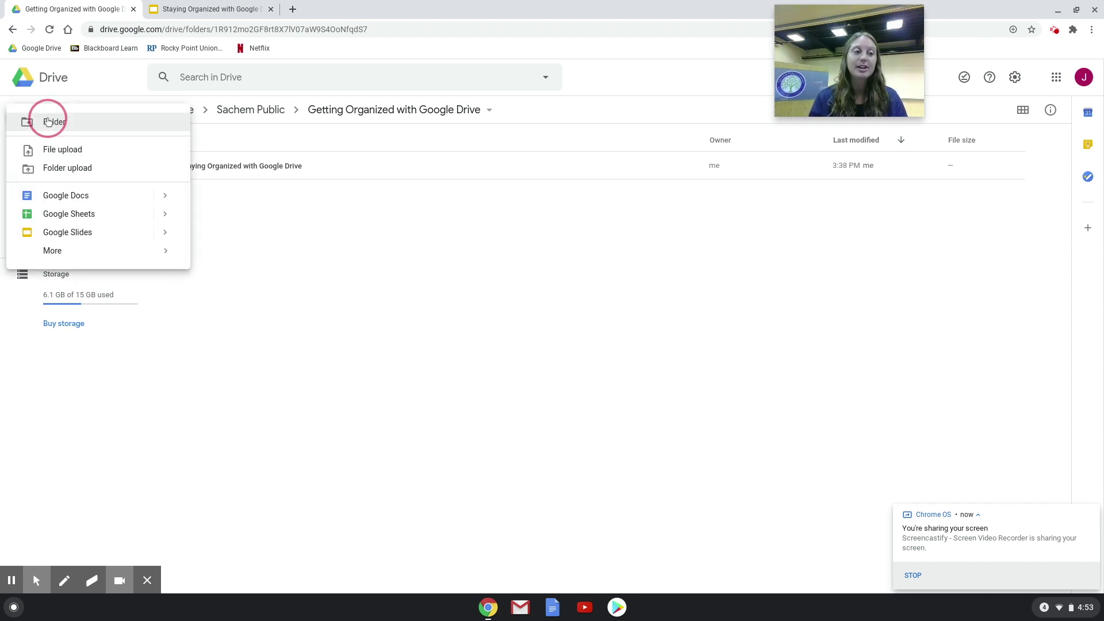
pyautogui.click(48, 123)
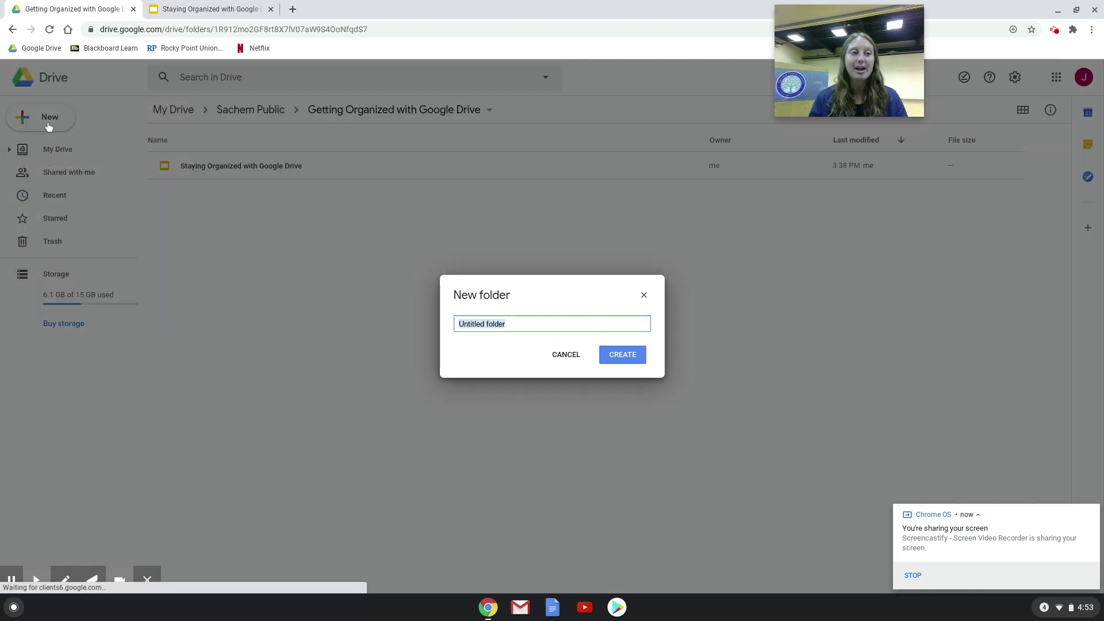
pyautogui.write('Science')
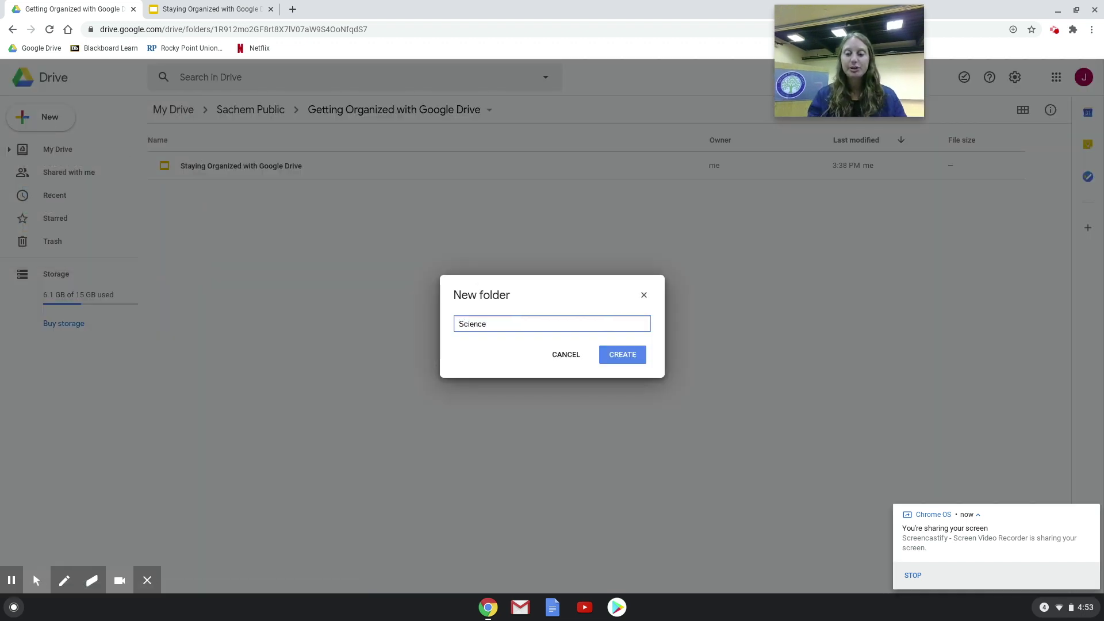
pyautogui.press('Return')
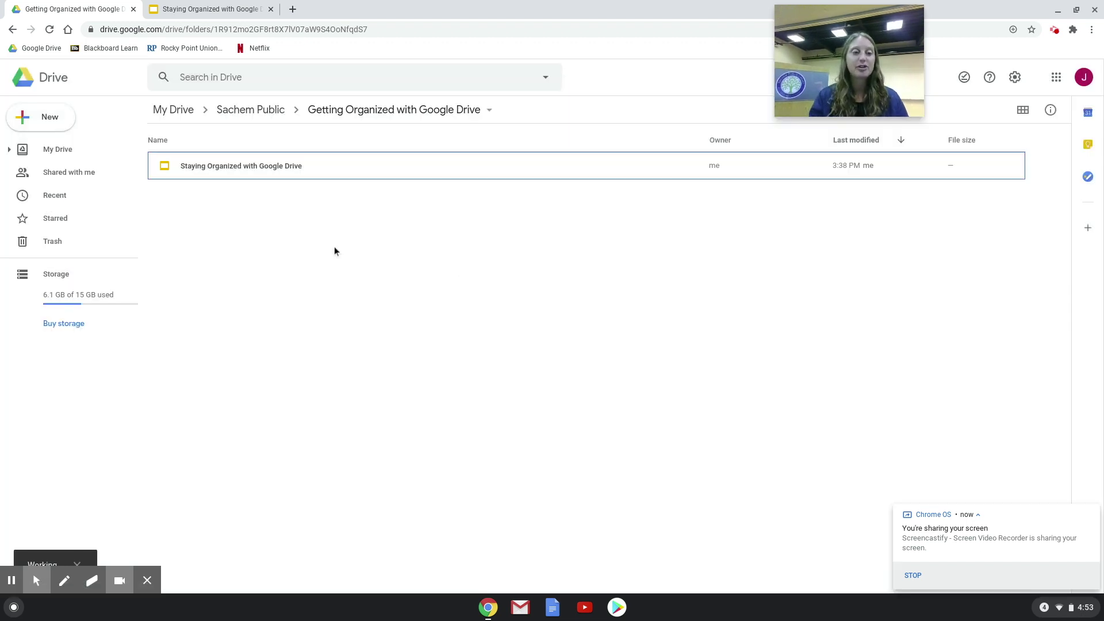
# Create another folder named Math in the Getting Organized with Google Drive folder
pyautogui.click(63, 123)
pyautogui.click(57, 128)
pyautogui.write('Math')
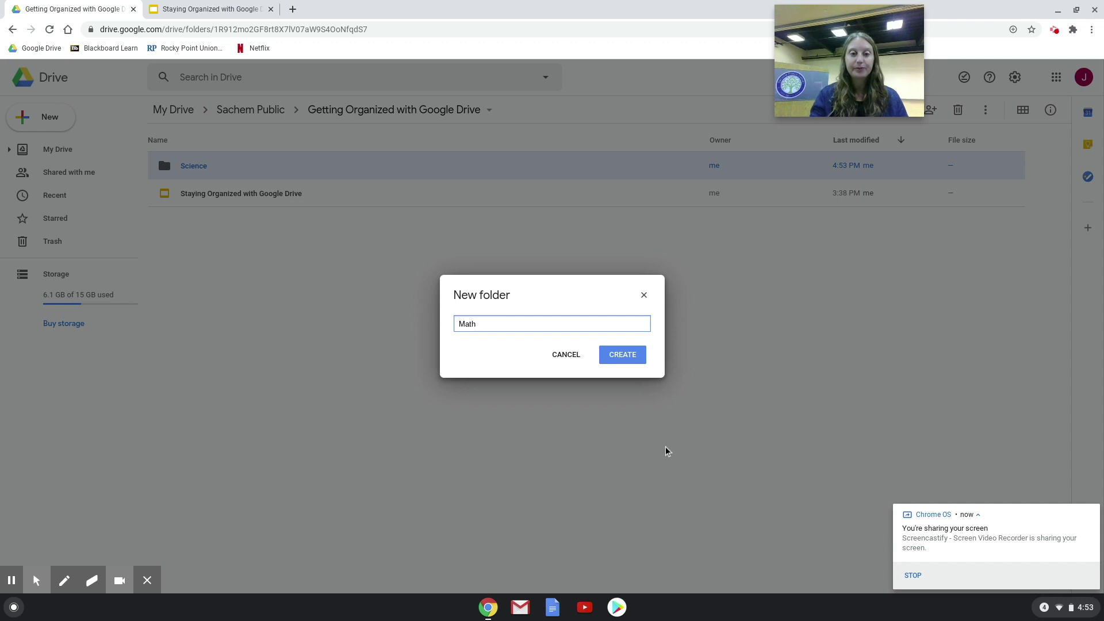
pyautogui.press('Return')
# Create a folder named ELA alongside the Math and Science folders
pyautogui.click(42, 119)
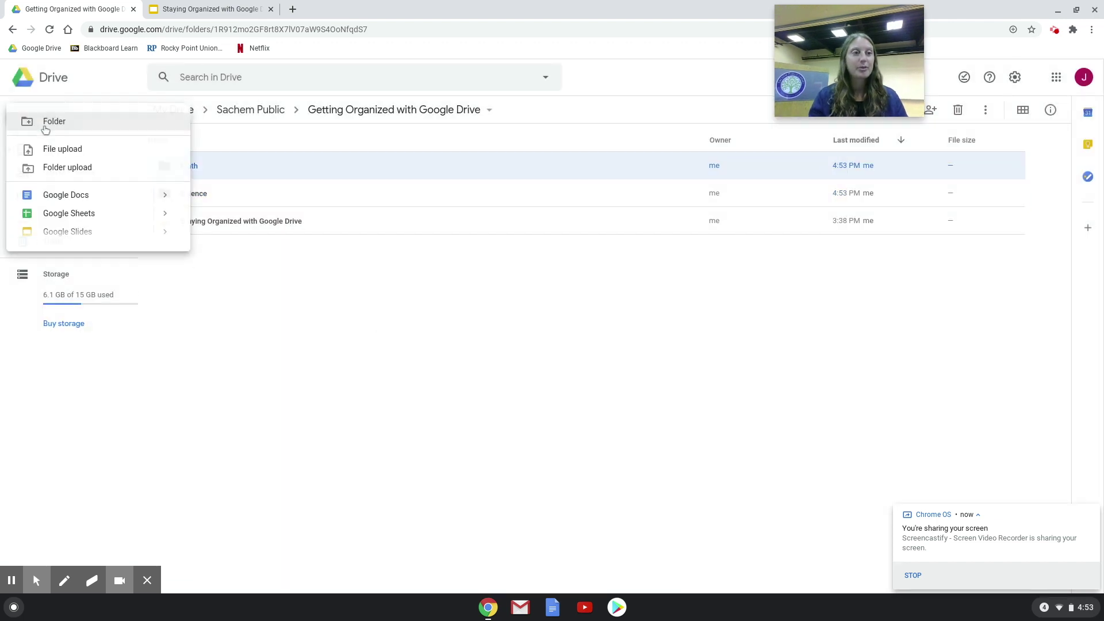
pyautogui.click(45, 128)
pyautogui.write('ELA')
pyautogui.press('Return')
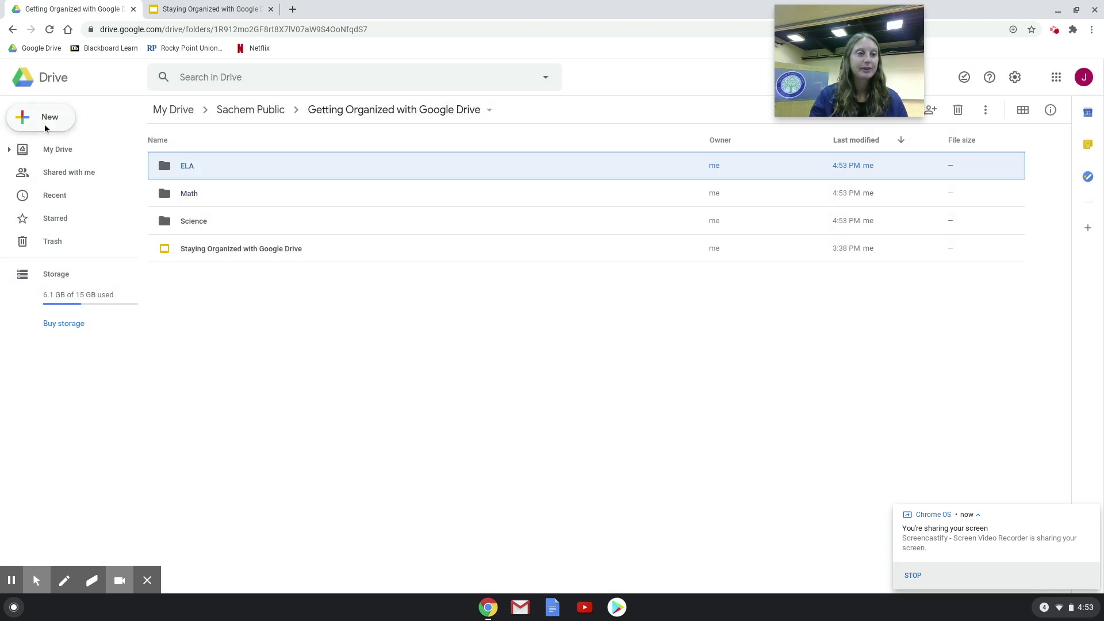
# Create a folder named Social Studies alongside the other subject folders
pyautogui.click(44, 126)
pyautogui.click(47, 129)
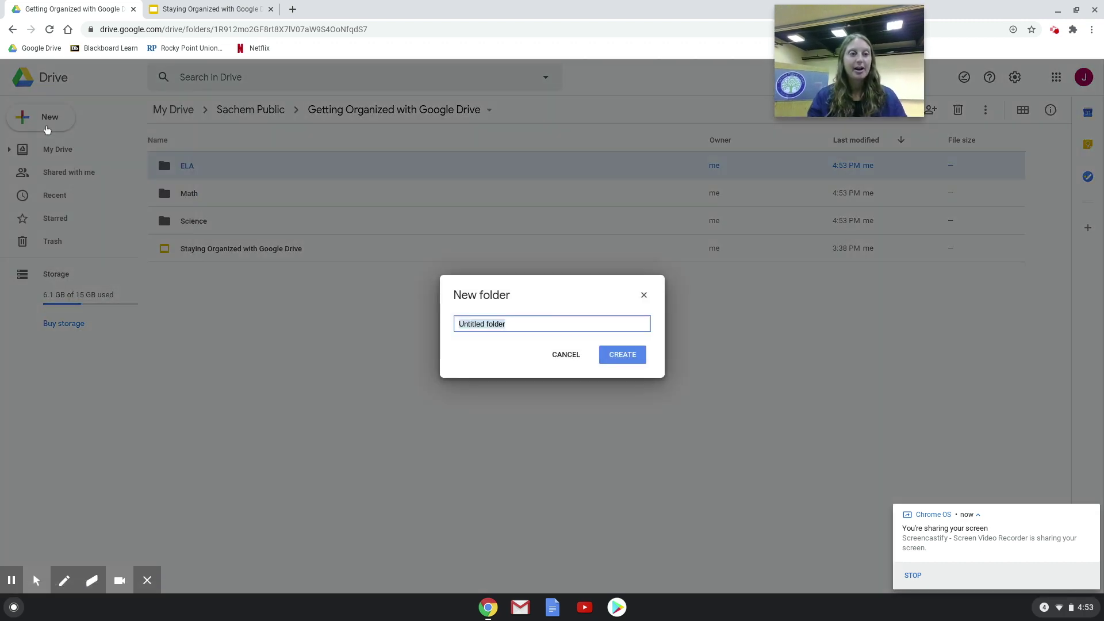
pyautogui.write('Social Studies')
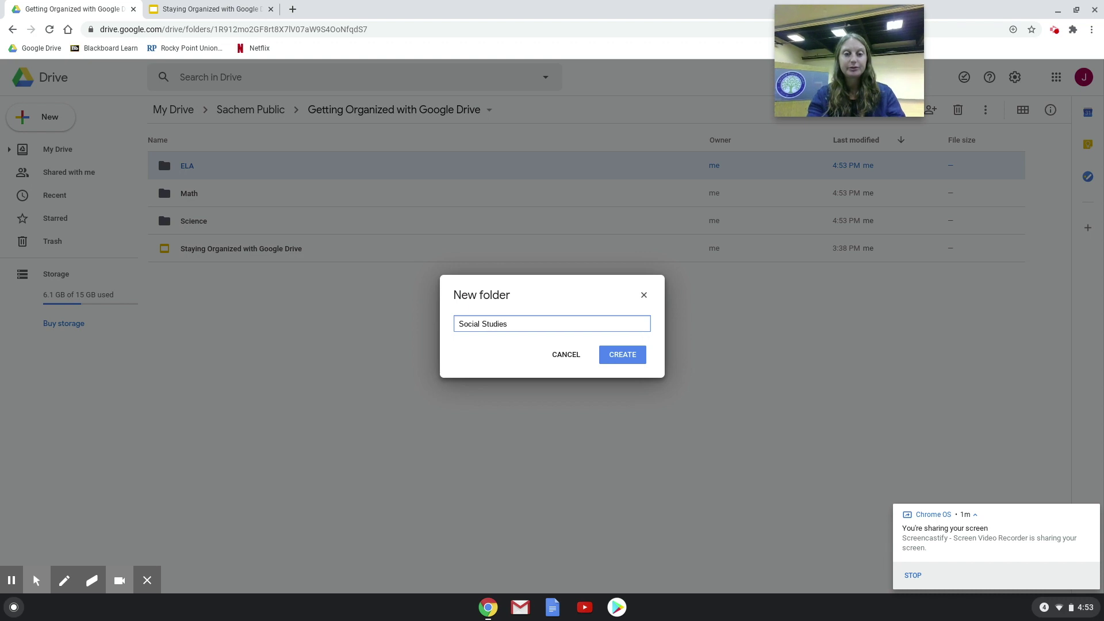
pyautogui.press('Return')
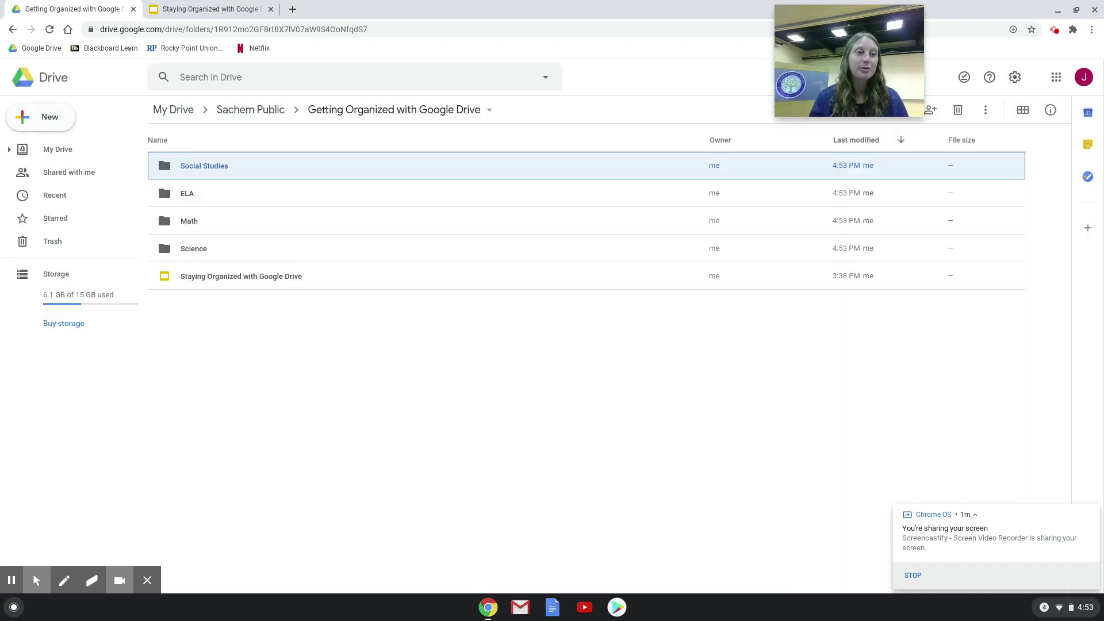
# Create a folder named Personal Files alongside the subject folders
pyautogui.click(56, 127)
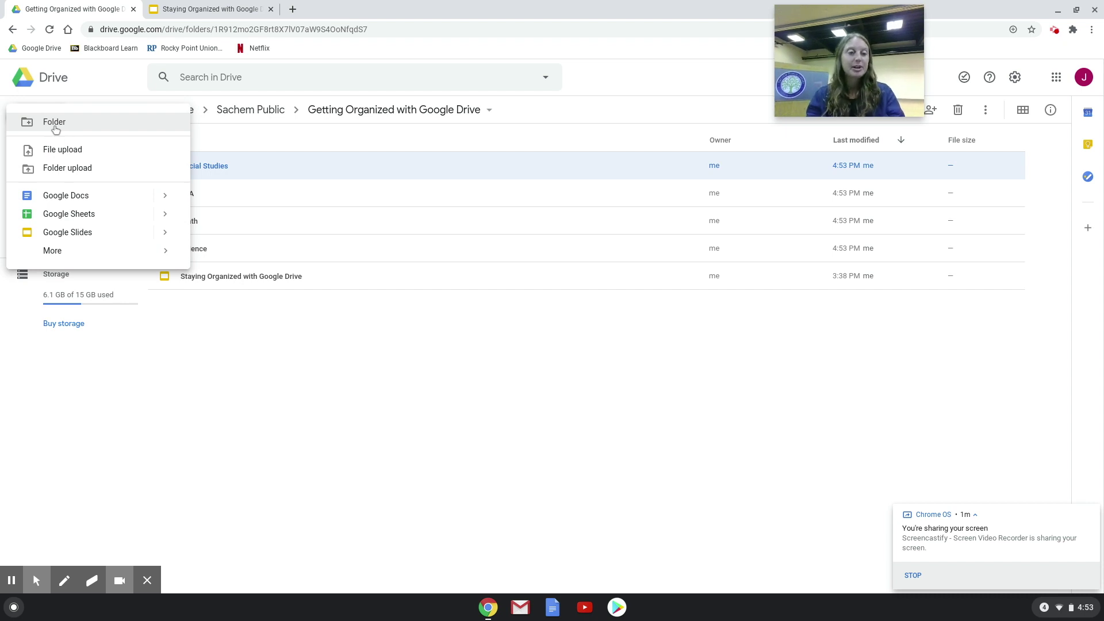
pyautogui.click(56, 123)
pyautogui.write('Personal Files')
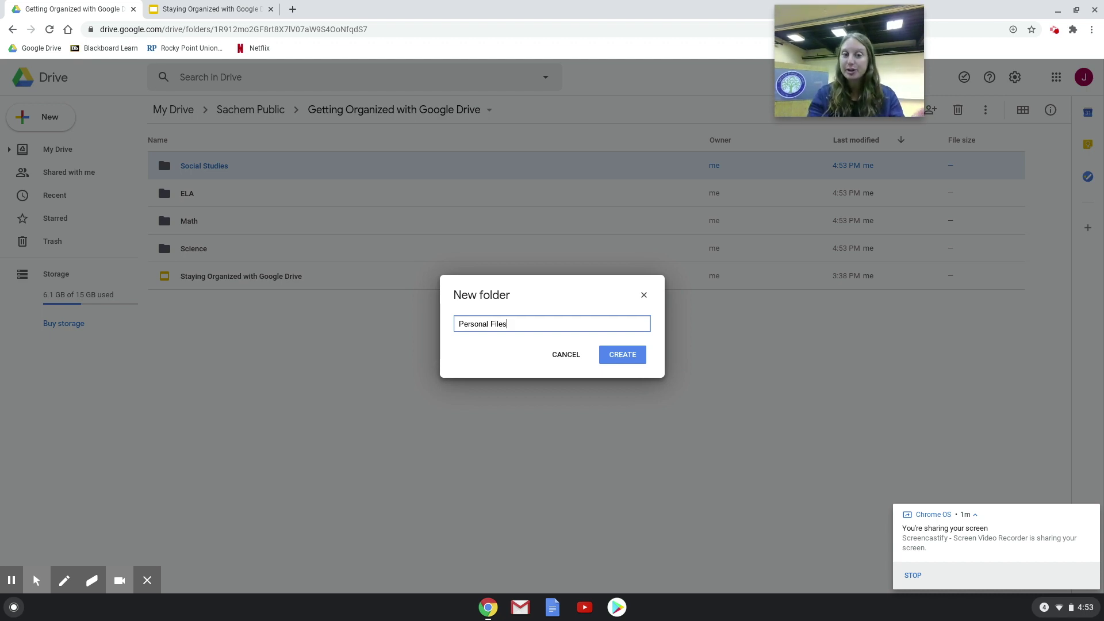
pyautogui.click(621, 358)
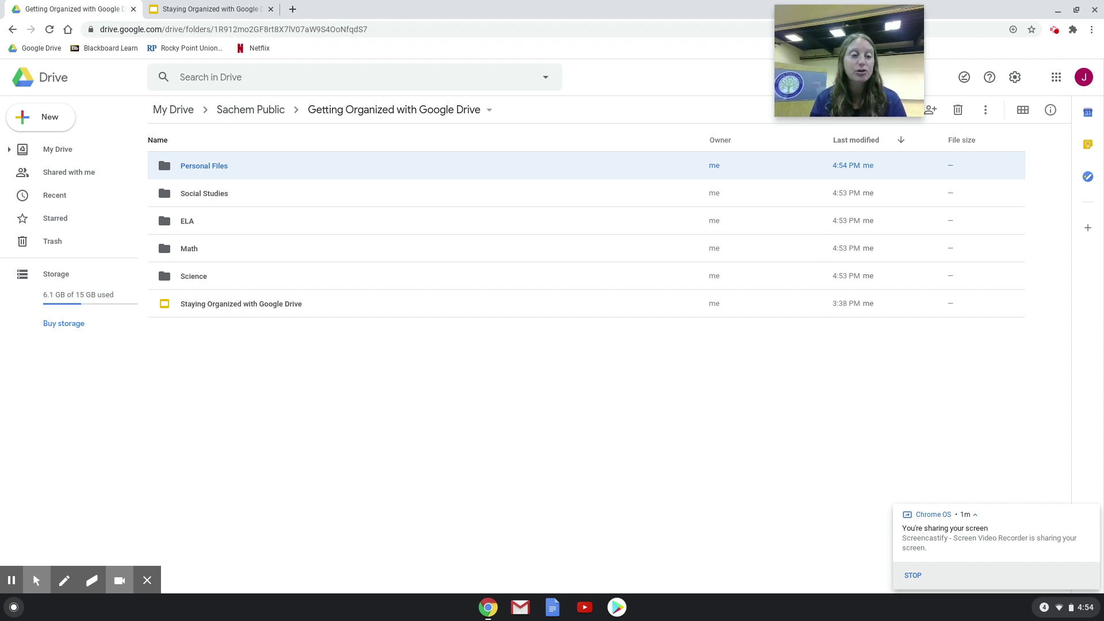
# Sort the folder's contents by name in ascending order and reverse them to descending order
pyautogui.click(158, 141)
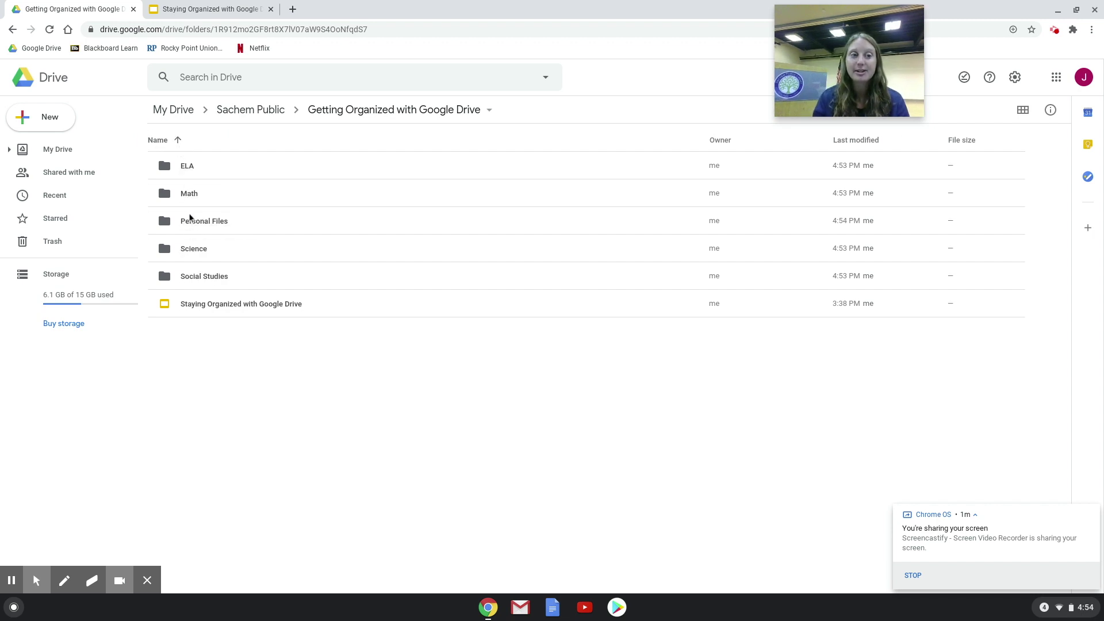
pyautogui.click(178, 141)
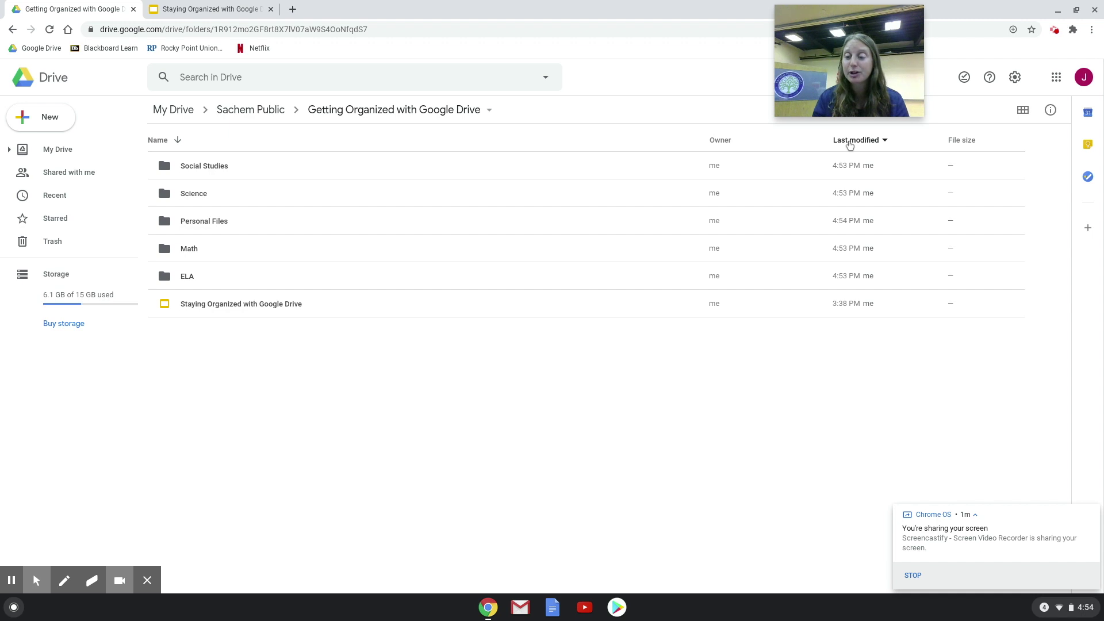
# Switch the date column to Last opened by me and set it back to Last modified
pyautogui.click(884, 140)
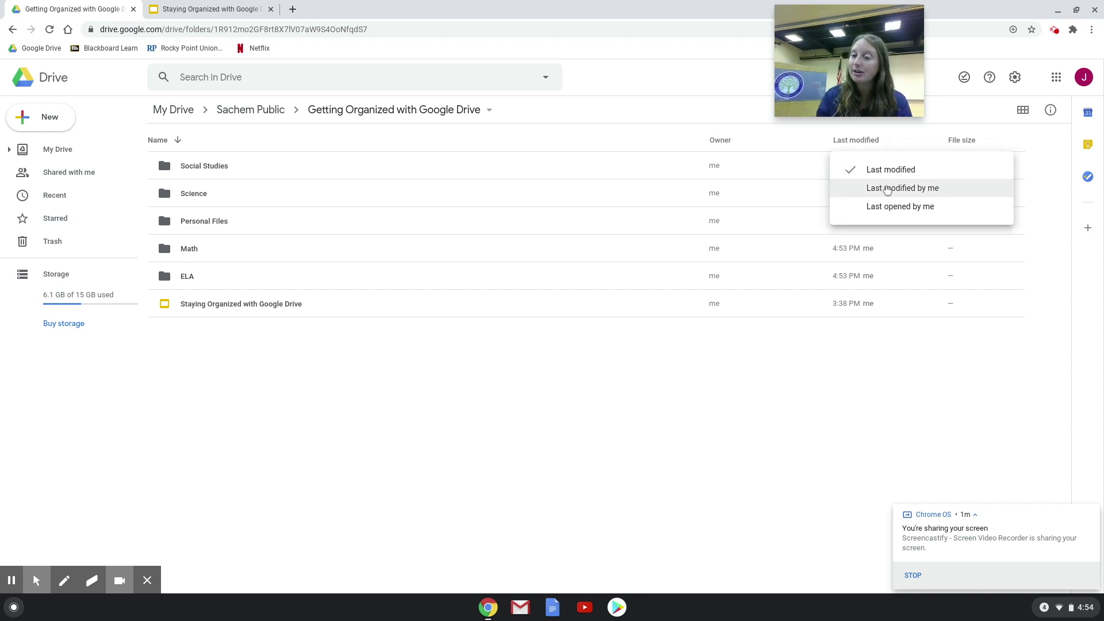
pyautogui.click(894, 209)
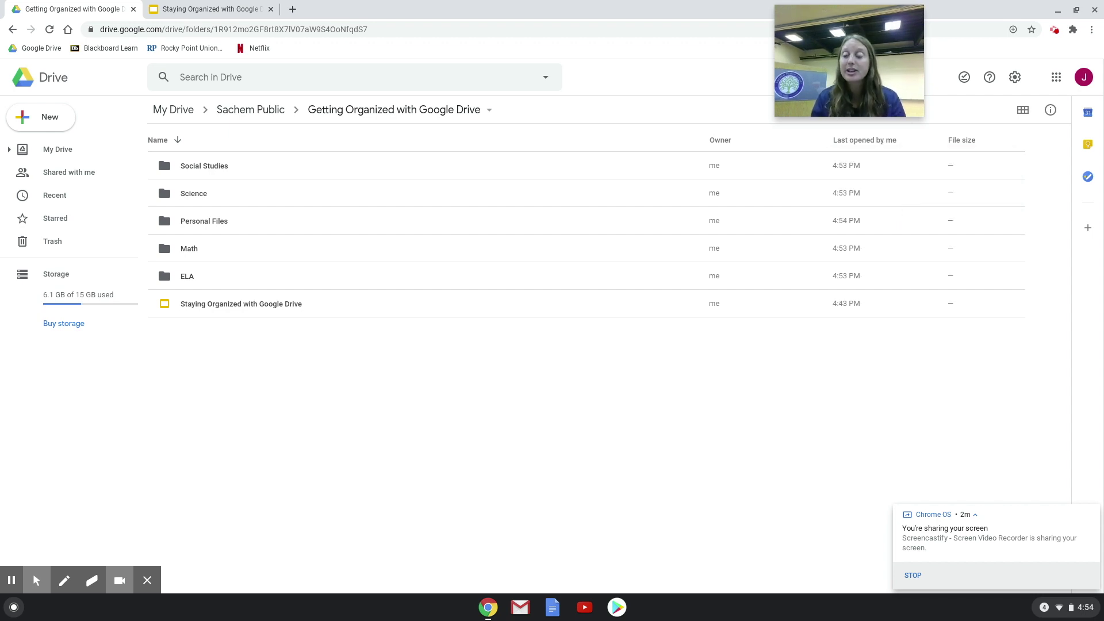
pyautogui.click(864, 140)
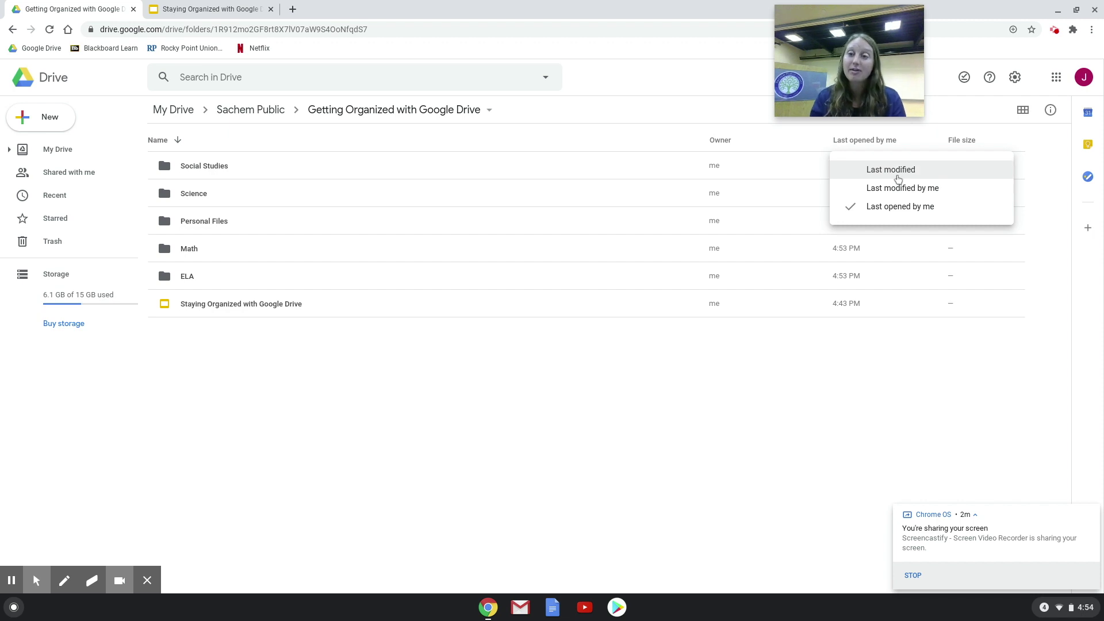
pyautogui.click(895, 174)
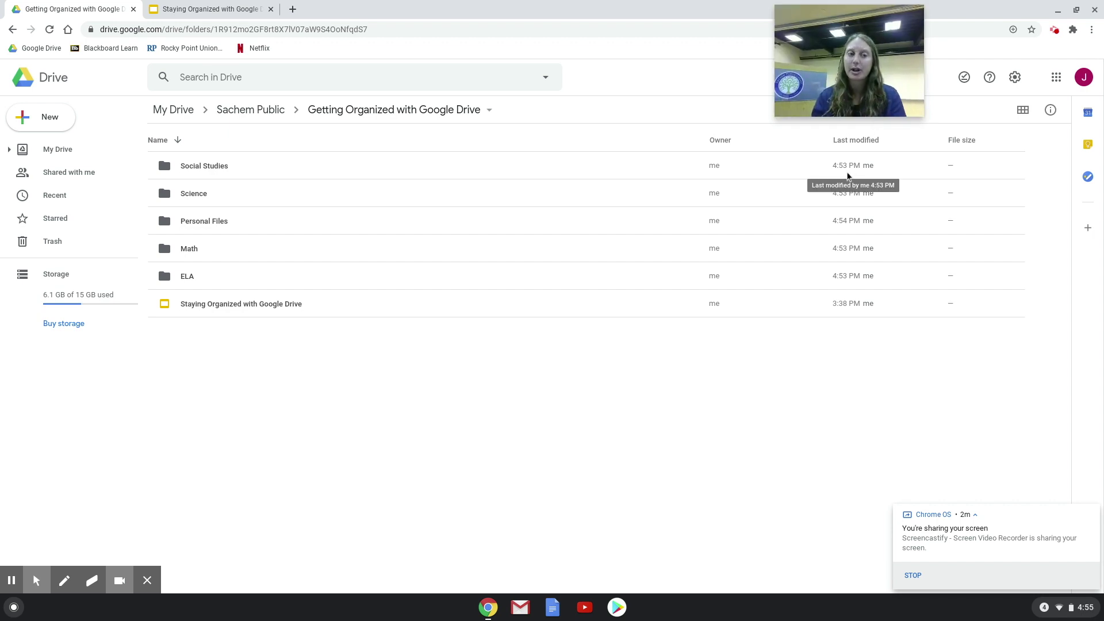
# Sort the folder's contents by name in ascending alphabetical order
pyautogui.click(190, 136)
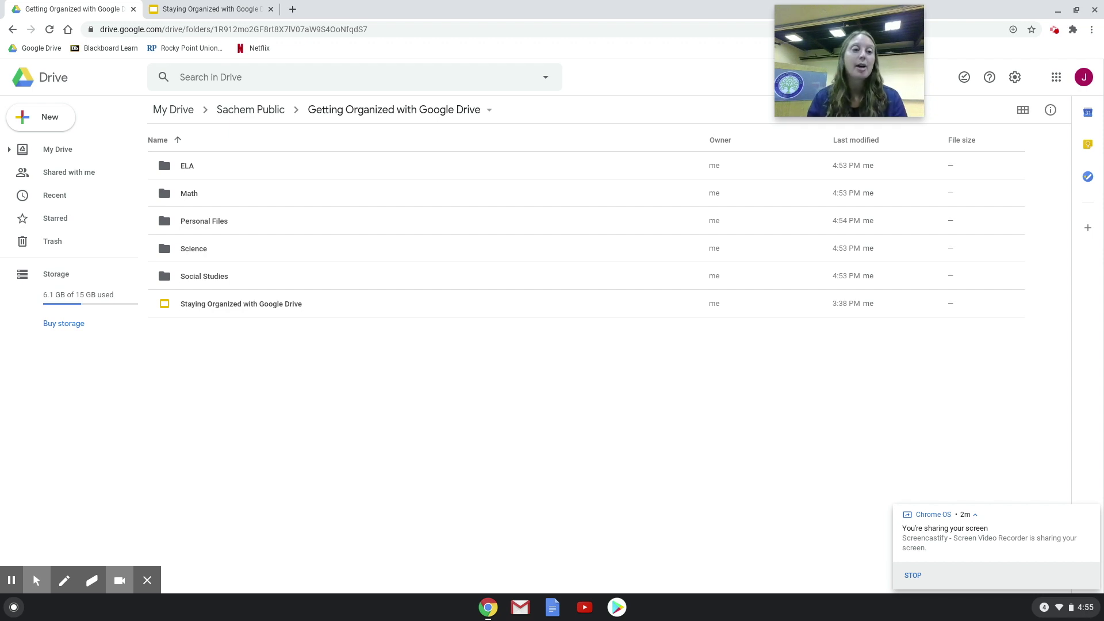
# Change the ELA folder's color to light yellow
pyautogui.rightClick(185, 170)
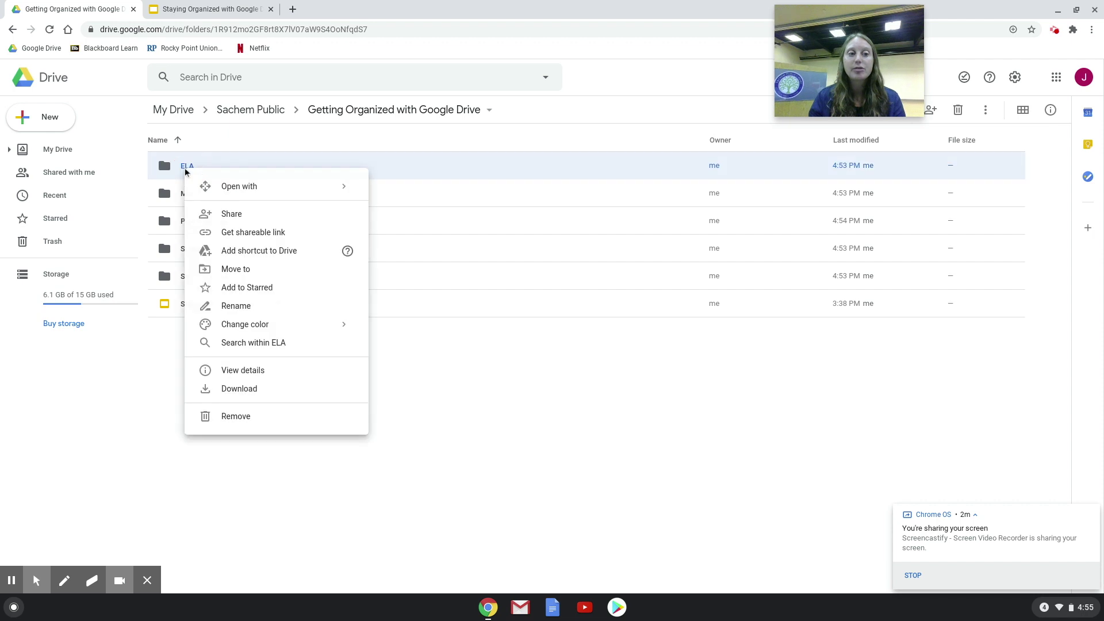
pyautogui.click(236, 166)
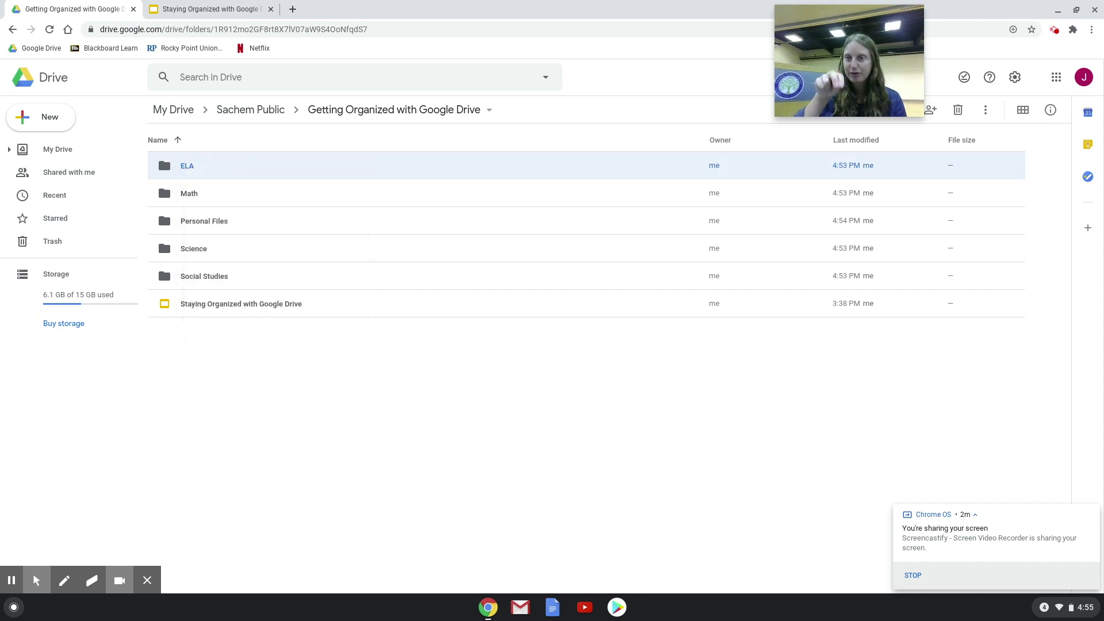
pyautogui.rightClick(185, 168)
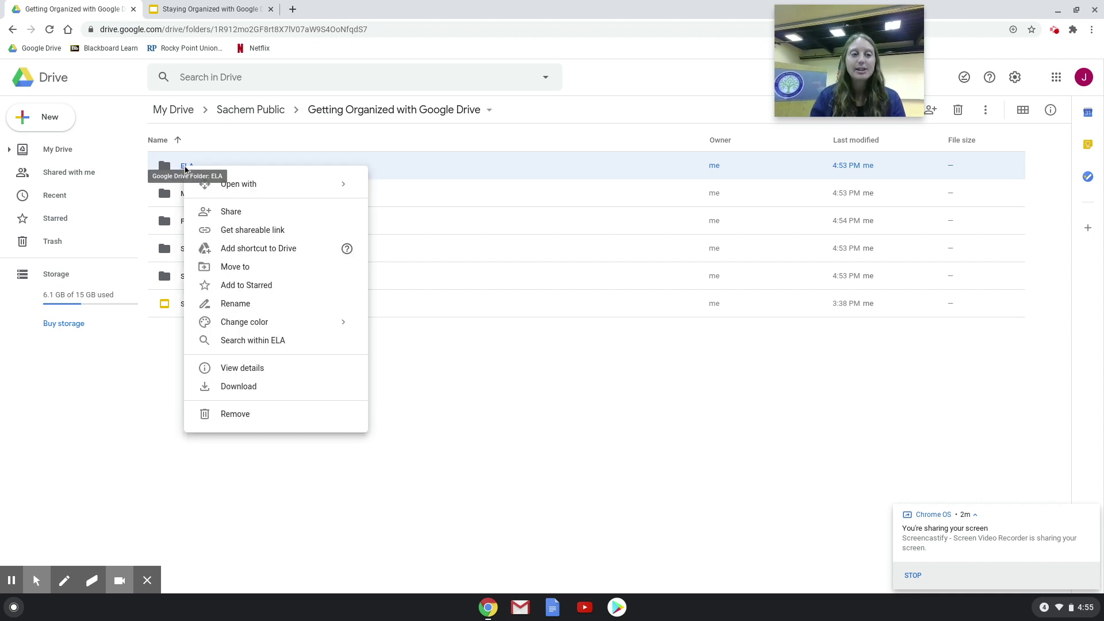
pyautogui.moveTo(237, 331)
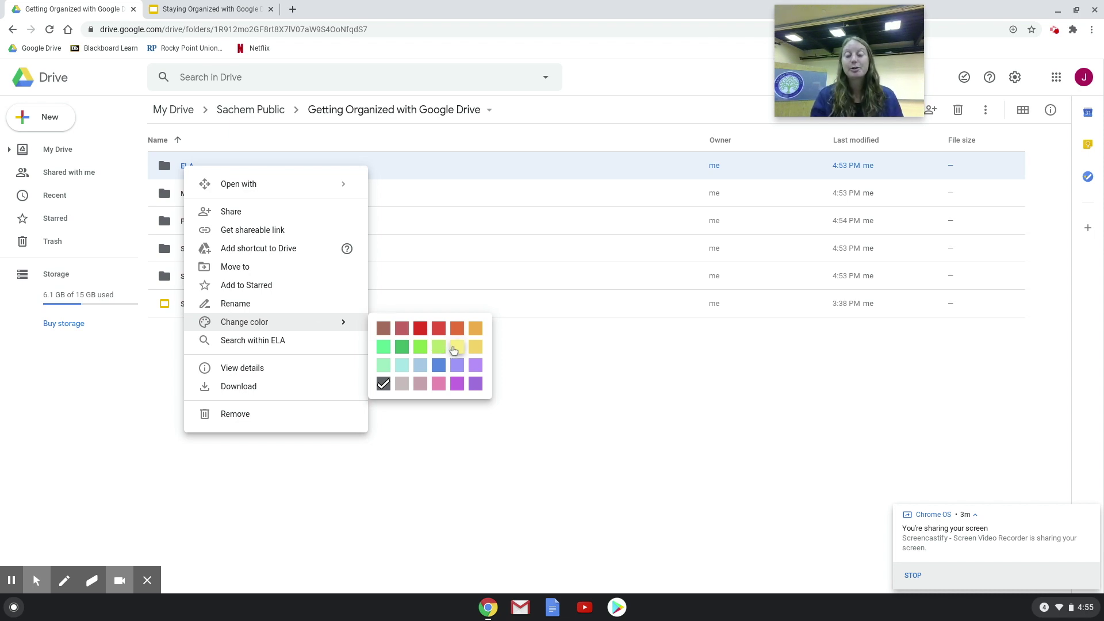
pyautogui.click(454, 347)
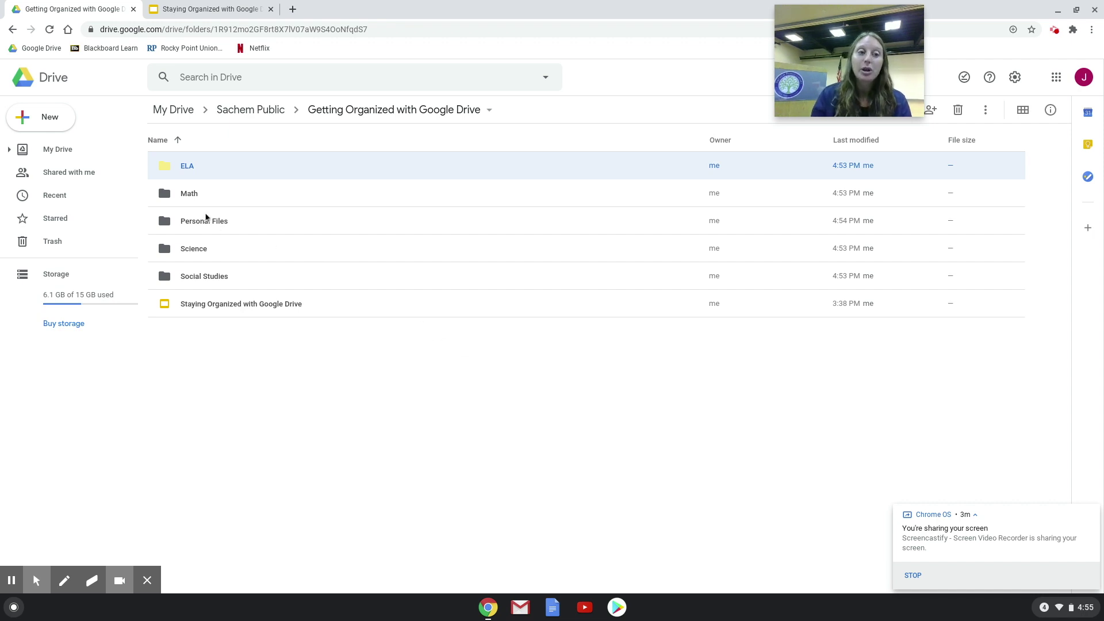
# Change the Science folder's color to the darker green in the color palette
pyautogui.rightClick(191, 247)
pyautogui.moveTo(356, 400)
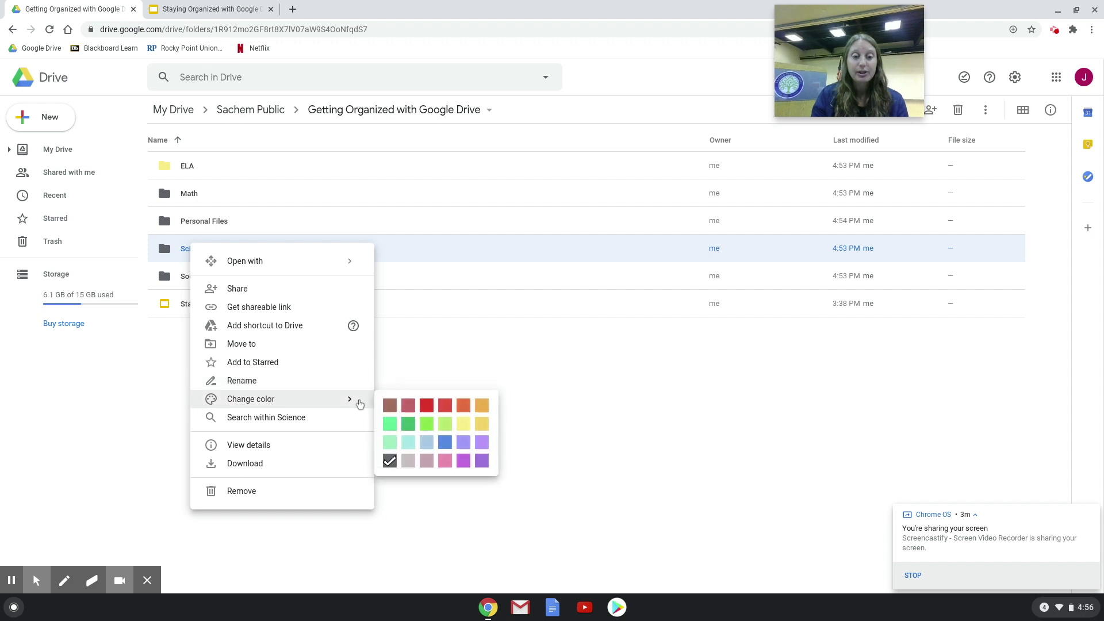
pyautogui.click(414, 424)
# Change the Social Studies folder's color to dark orange
pyautogui.rightClick(226, 282)
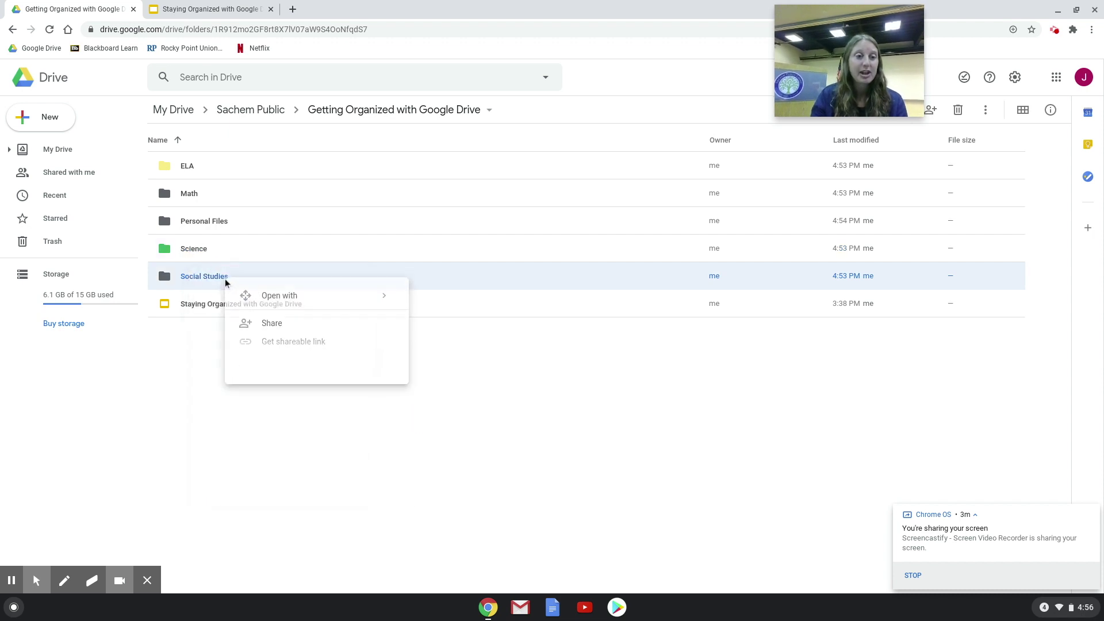
pyautogui.moveTo(286, 434)
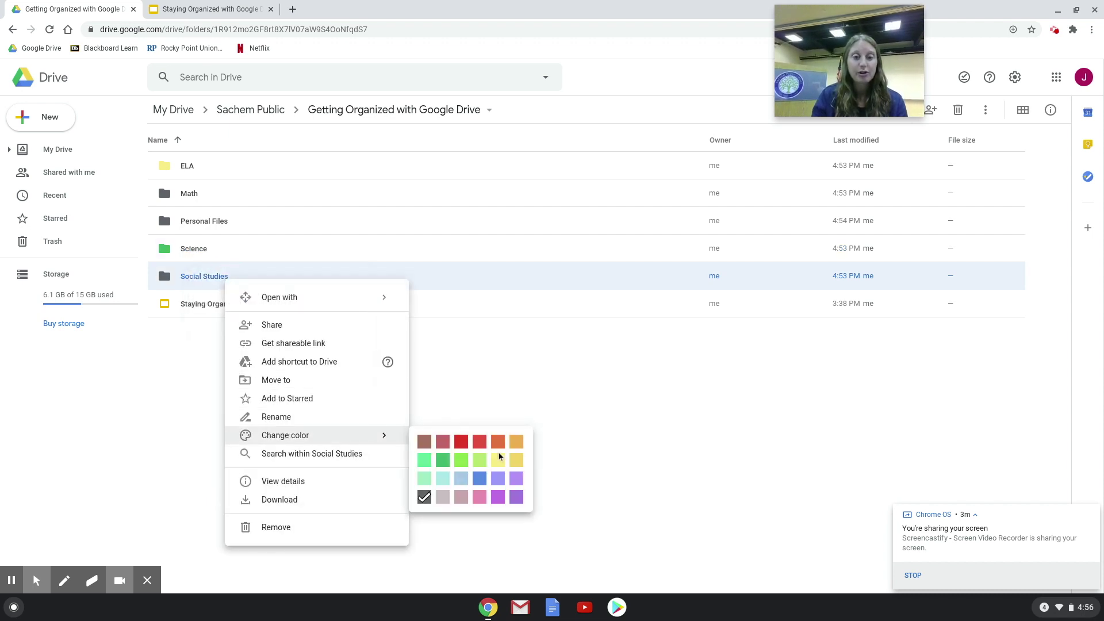
pyautogui.click(498, 442)
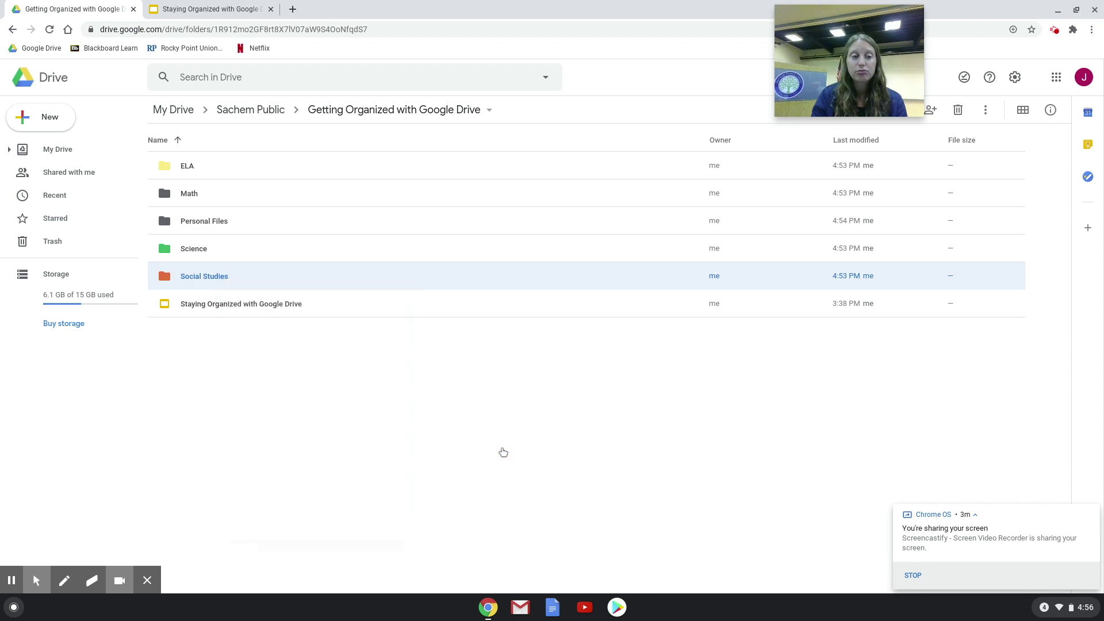
# Change the Math folder's color to the bluish light purple in the color palette
pyautogui.rightClick(186, 193)
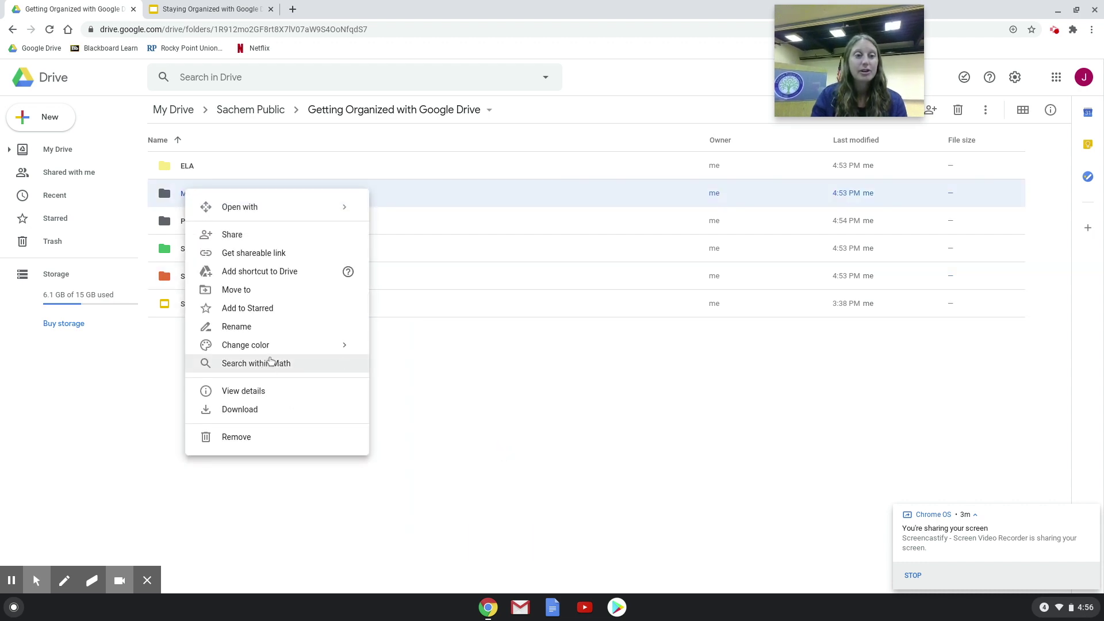
pyautogui.moveTo(277, 352)
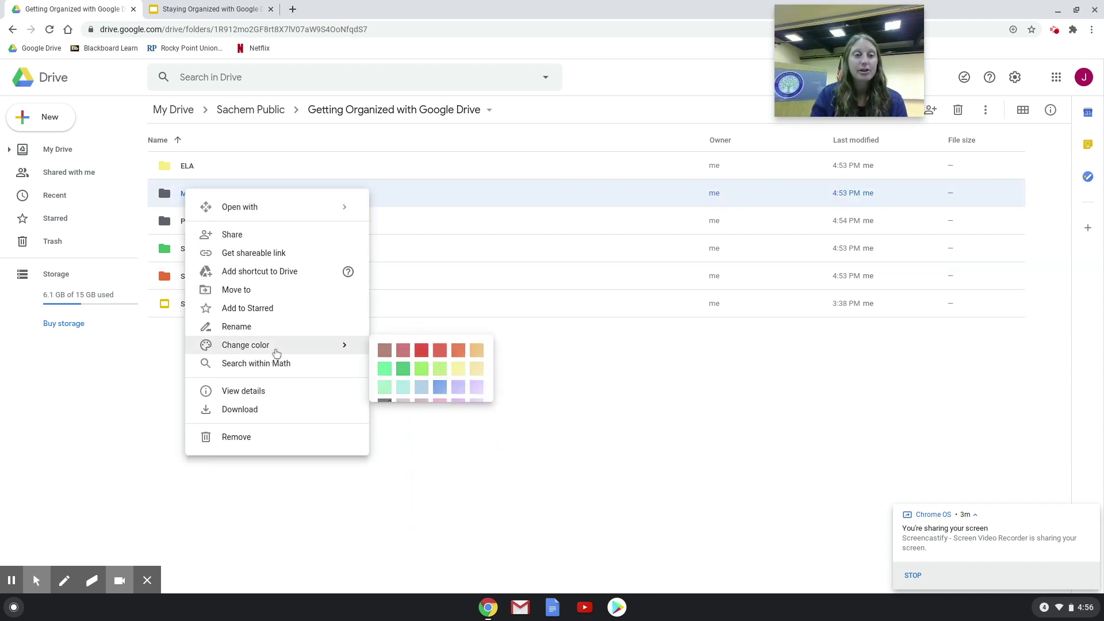
pyautogui.click(460, 392)
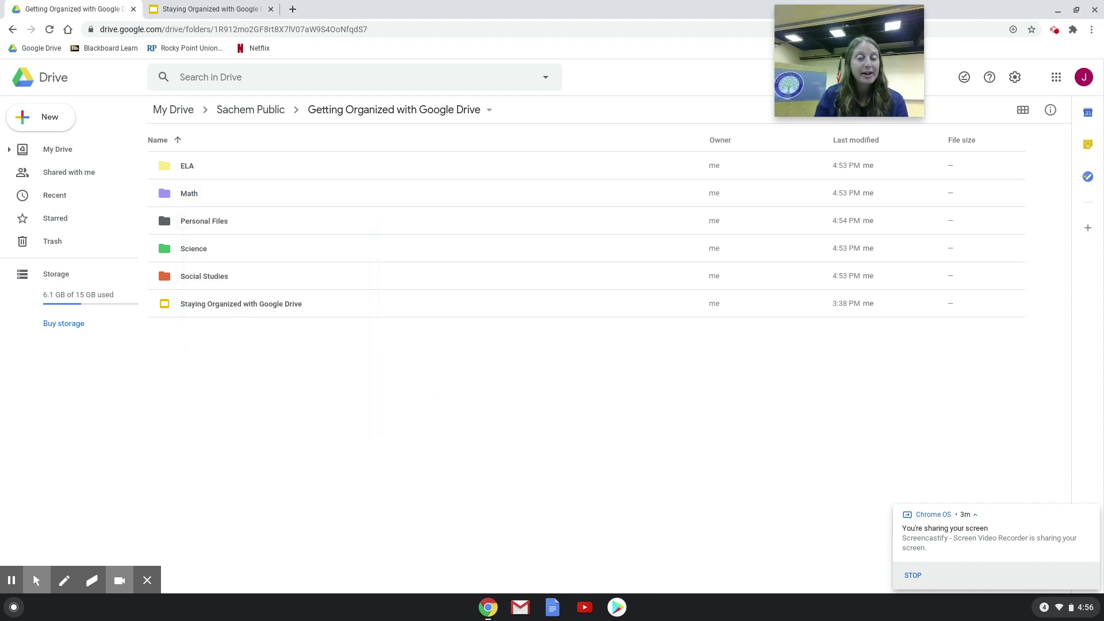
# Change the Personal Files folder's color to the red named Cardinal
pyautogui.rightClick(210, 220)
pyautogui.moveTo(299, 374)
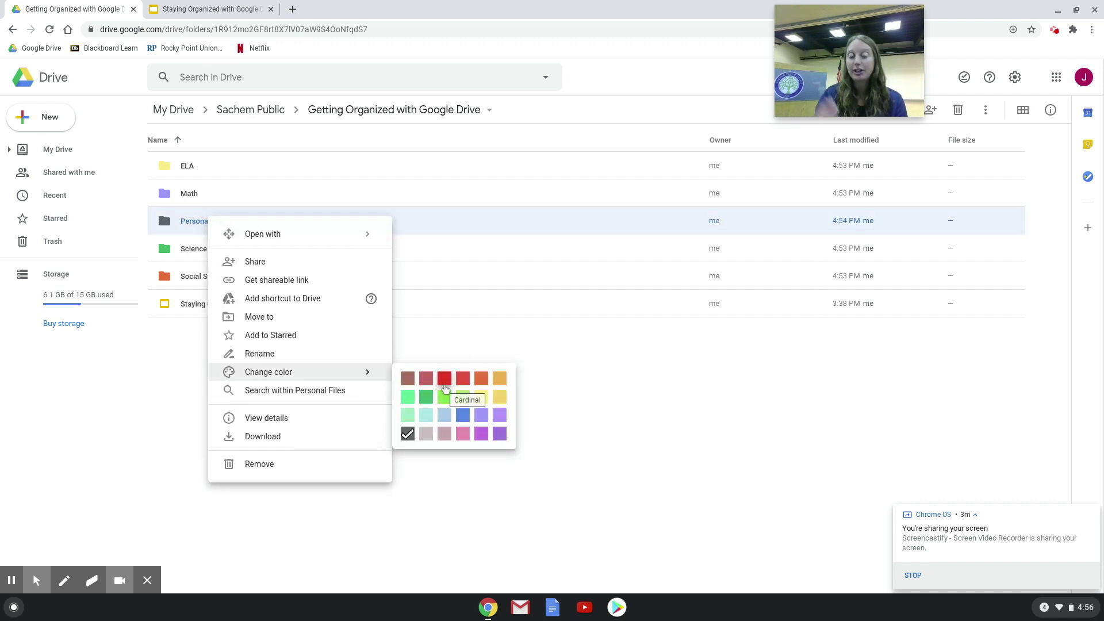
pyautogui.click(445, 384)
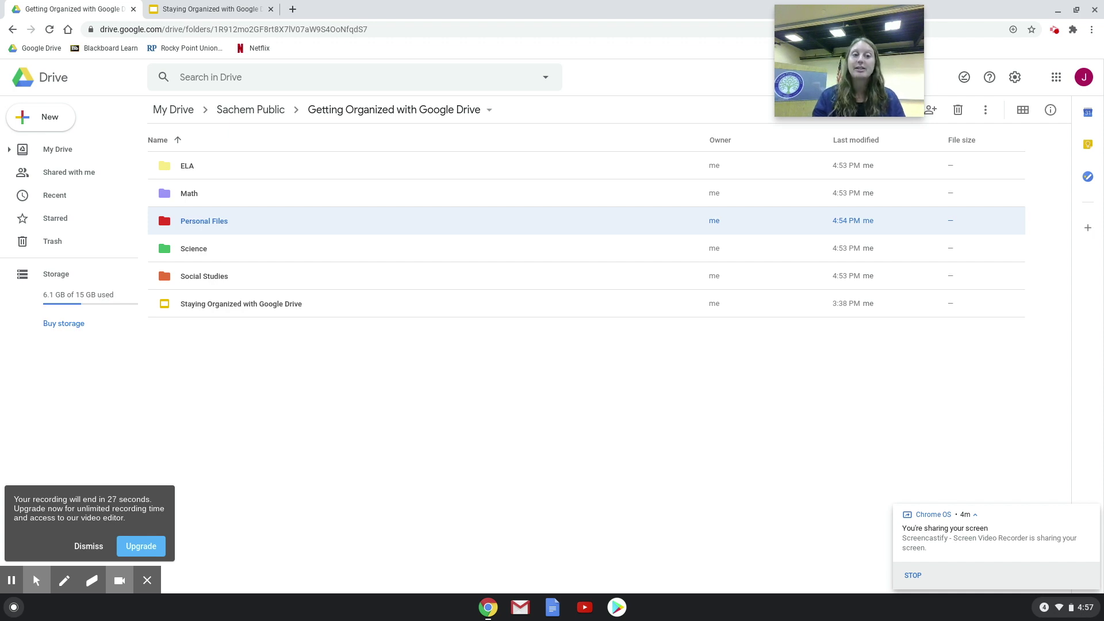
# Add the Personal Files folder to the starred items and view the Starred list
pyautogui.rightClick(232, 219)
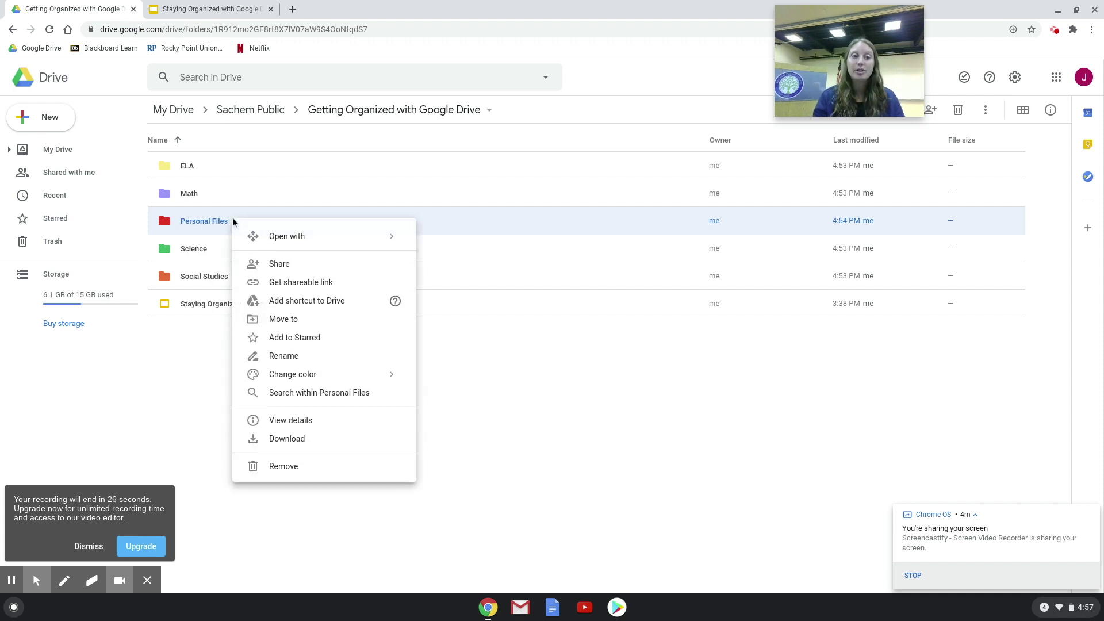
pyautogui.click(272, 345)
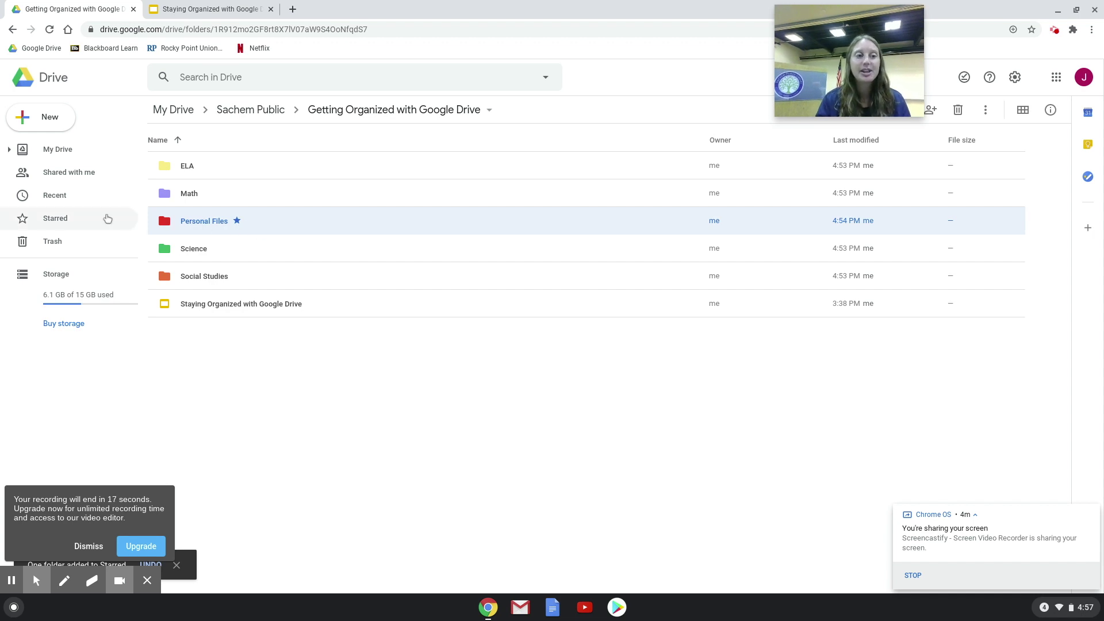
pyautogui.click(57, 226)
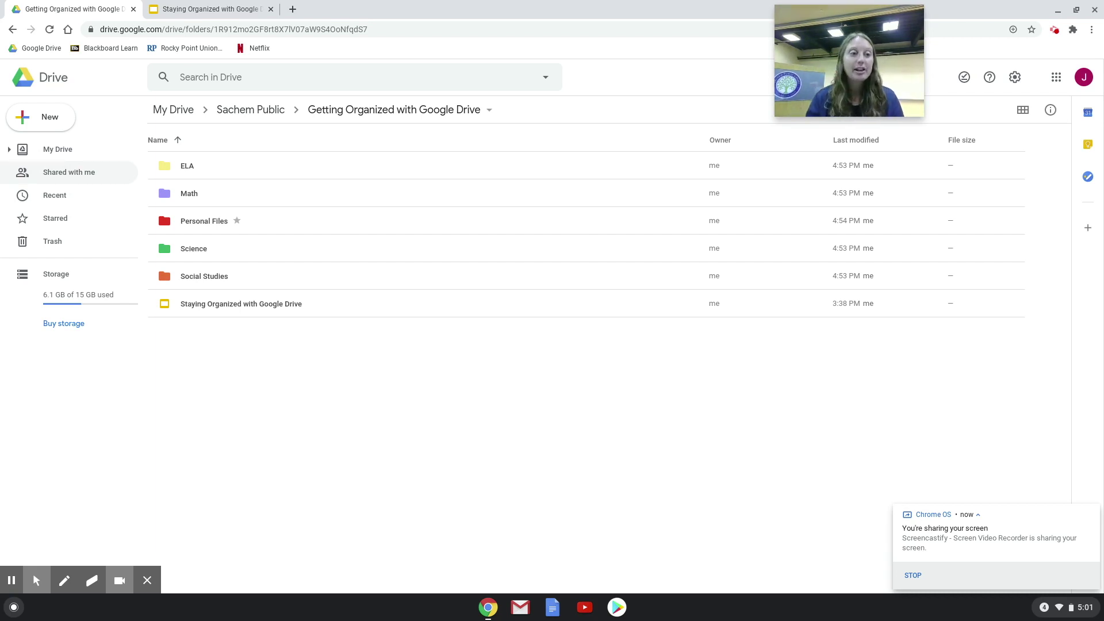
# Add a shortcut to the shared file The Hybrid Teacher - Survival Guide.pdf in Sachem Public > Getting Organized with Google Drive > Personal Files
pyautogui.click(69, 174)
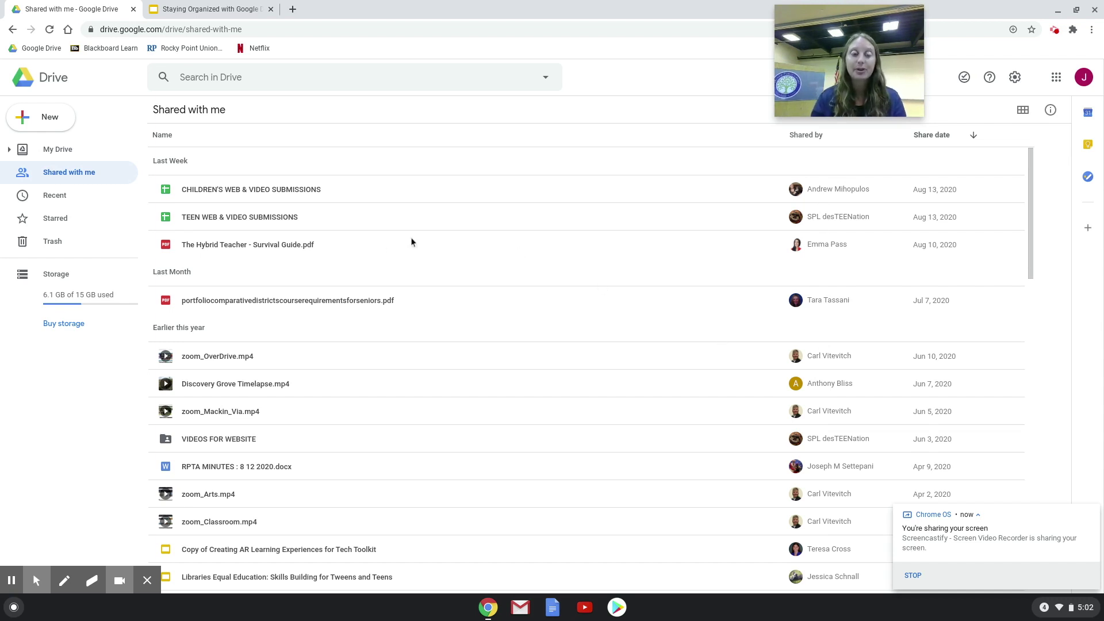
pyautogui.click(316, 246)
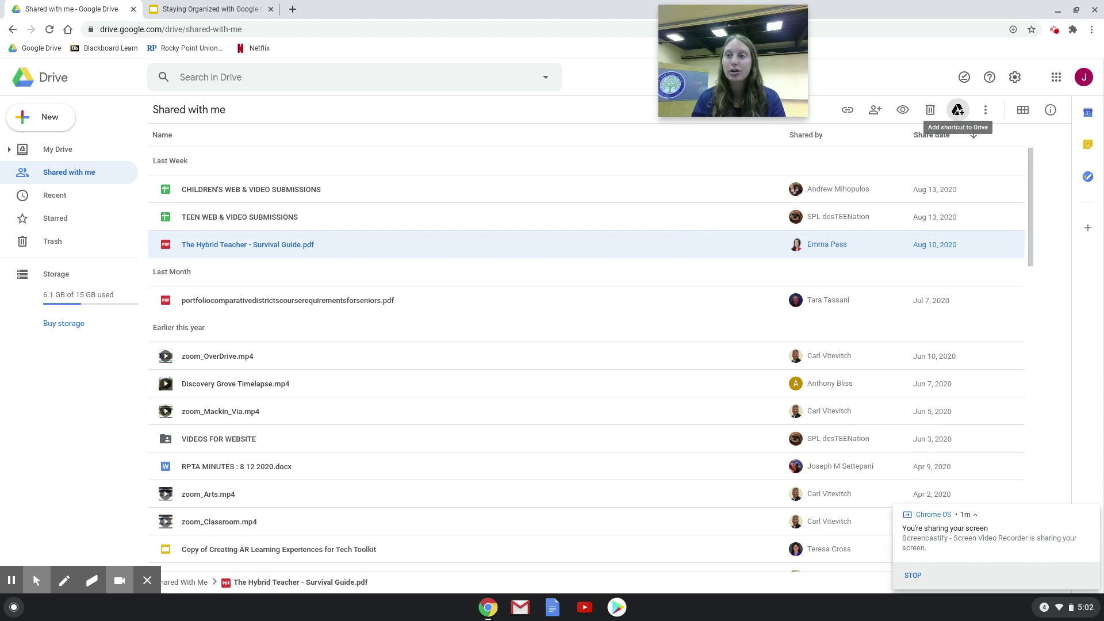
pyautogui.rightClick(353, 244)
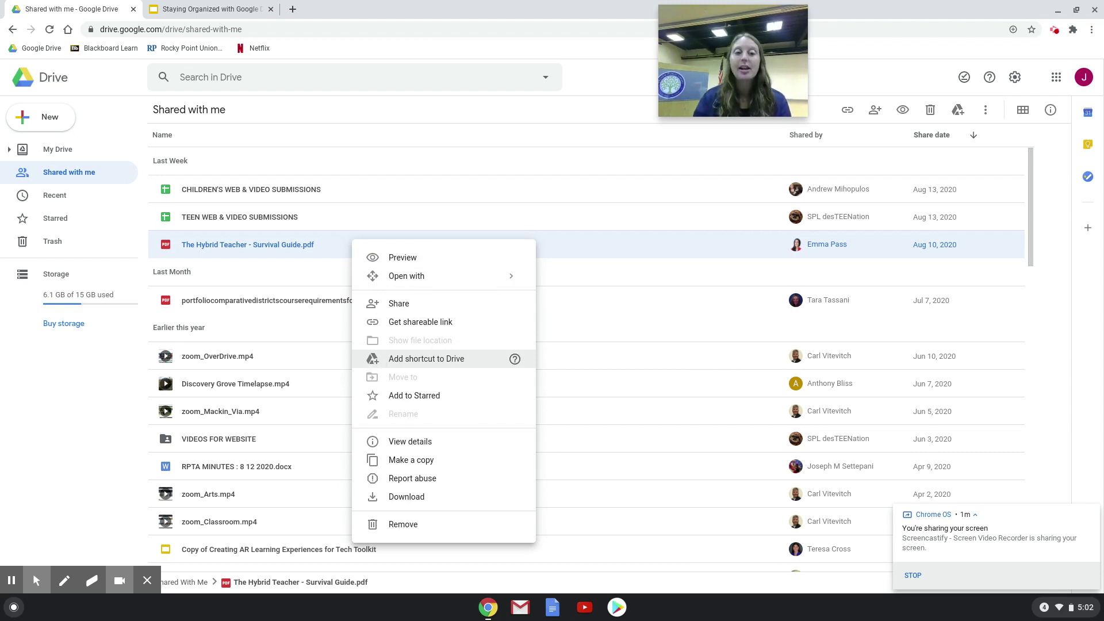
pyautogui.click(378, 359)
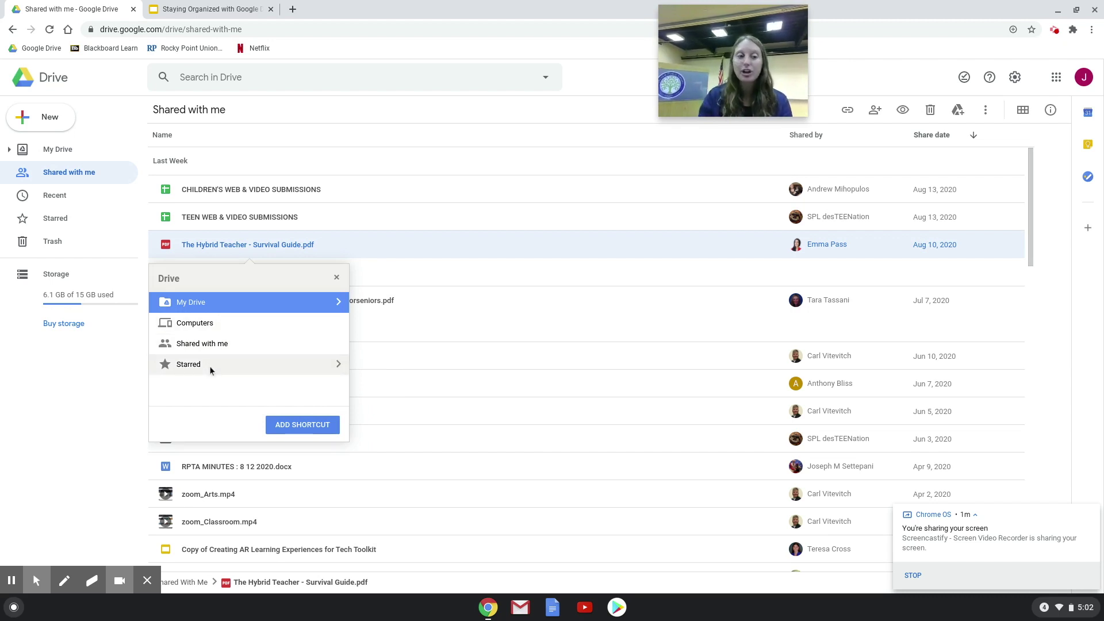
pyautogui.doubleClick(190, 305)
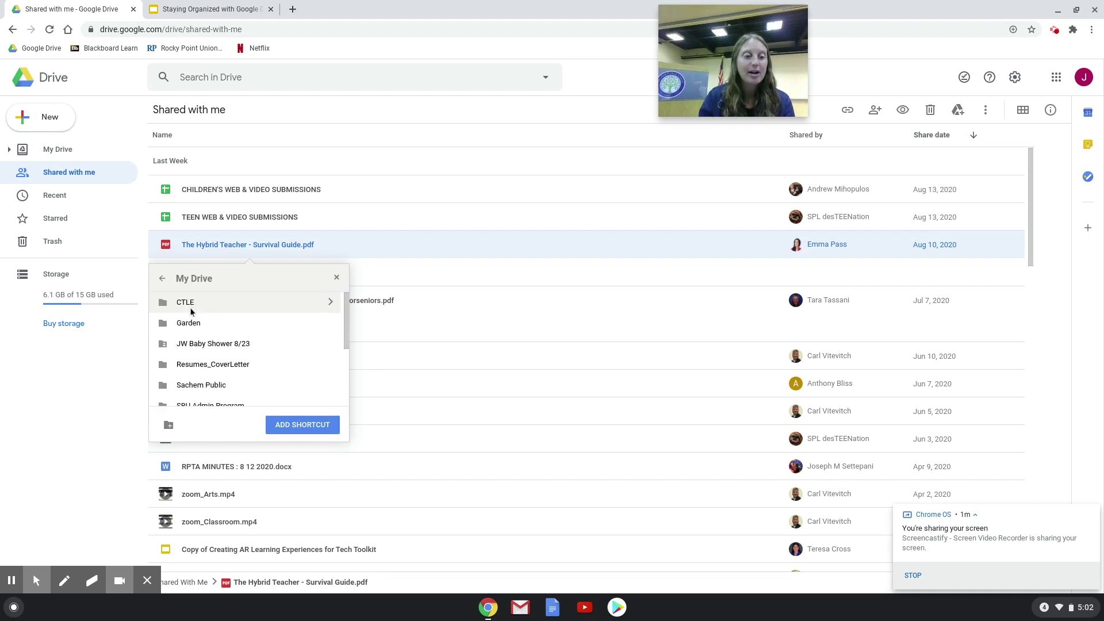
pyautogui.doubleClick(206, 385)
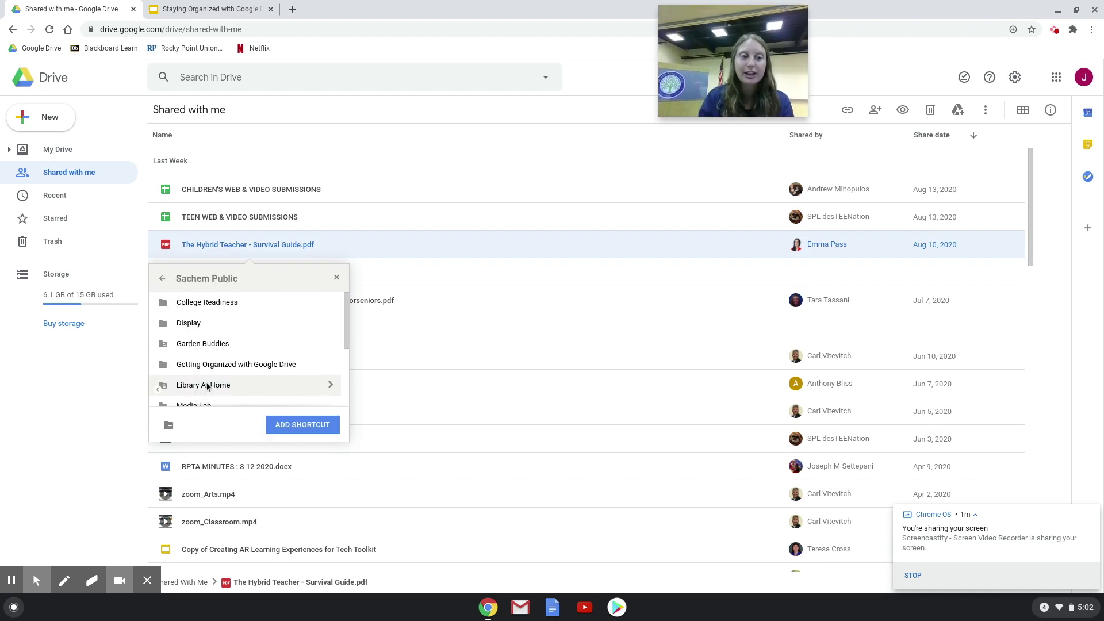
pyautogui.doubleClick(206, 365)
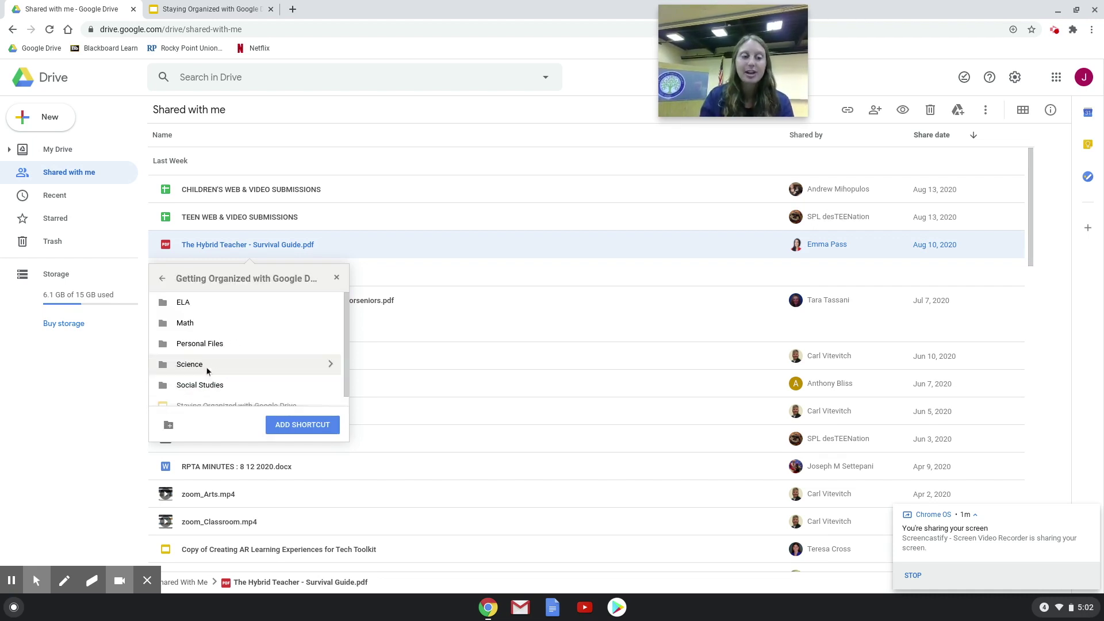
pyautogui.click(199, 349)
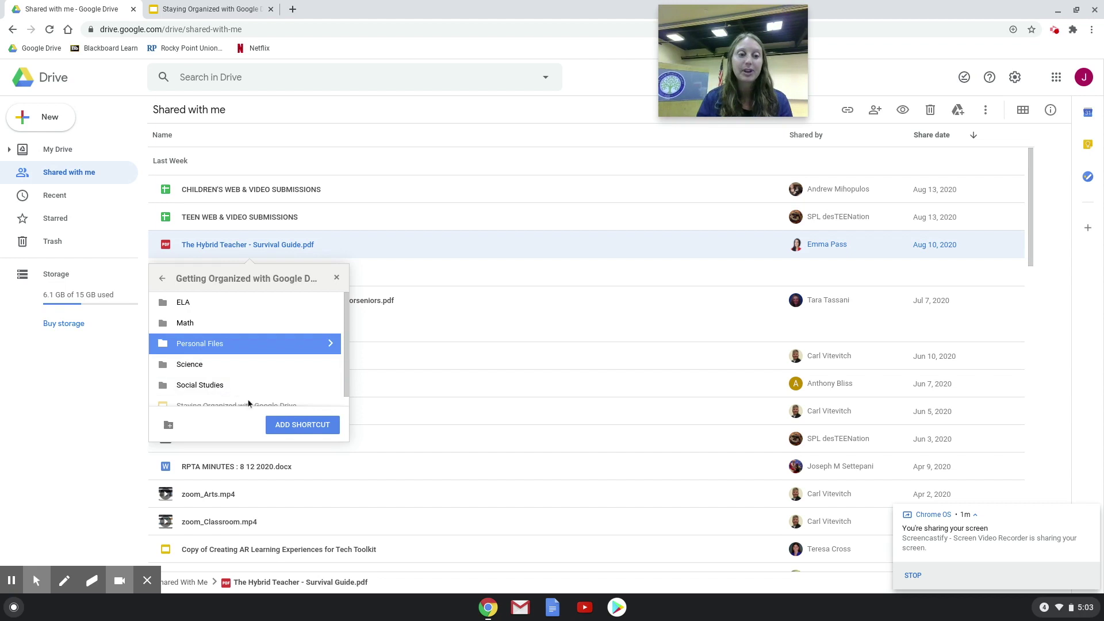
pyautogui.click(286, 429)
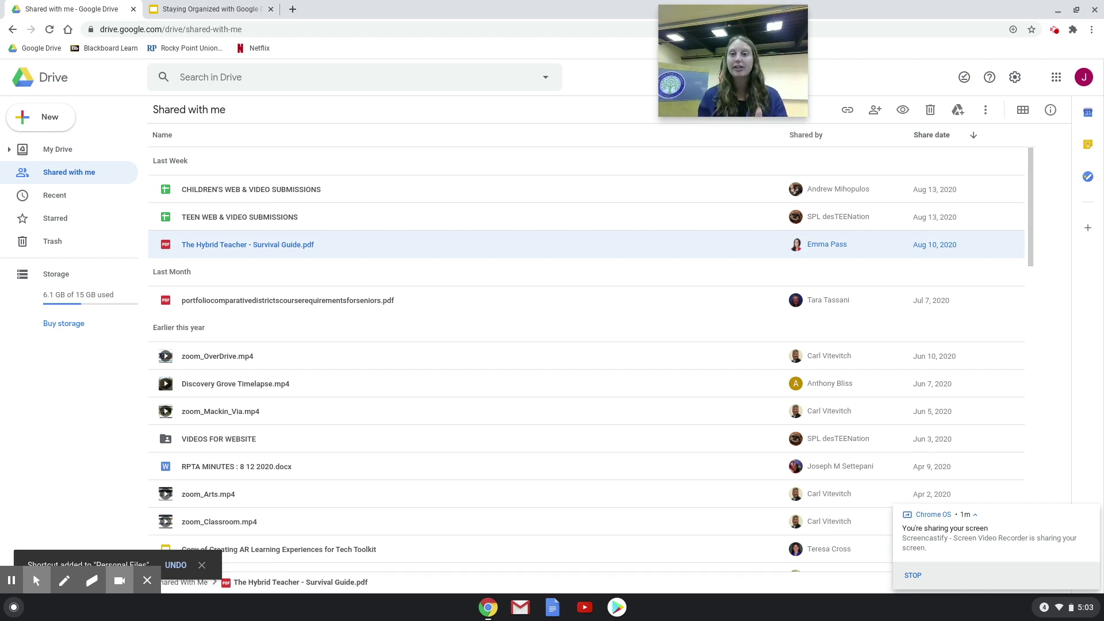
# Go through My Drive, Sachem Public and Getting Organized with Google Drive to the Personal Files folder and check the PDF shortcut in it
pyautogui.click(51, 161)
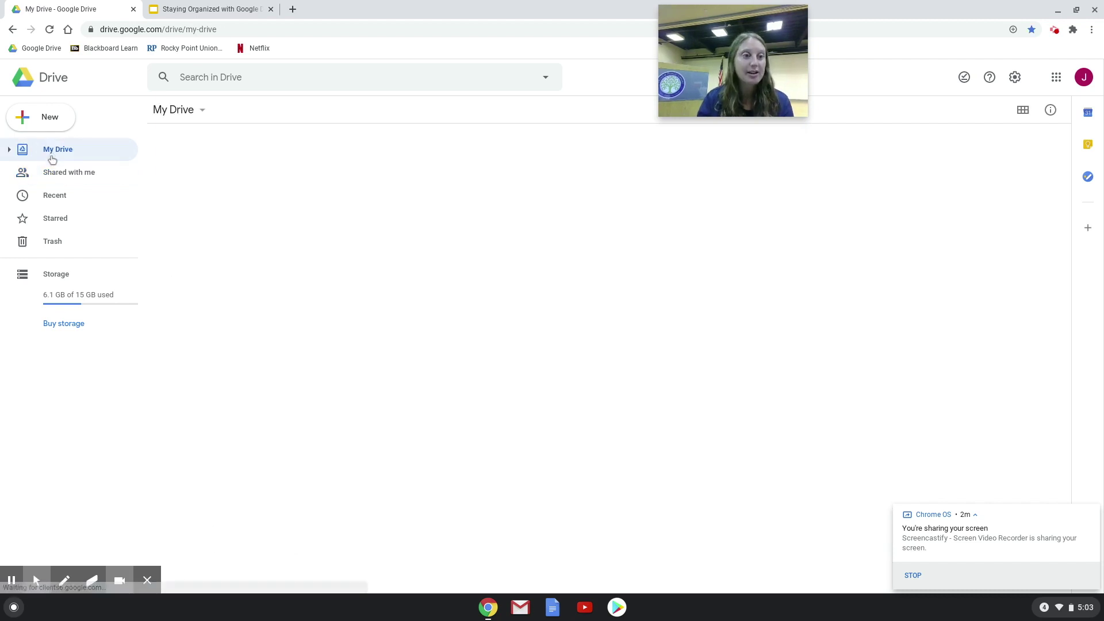
pyautogui.doubleClick(196, 282)
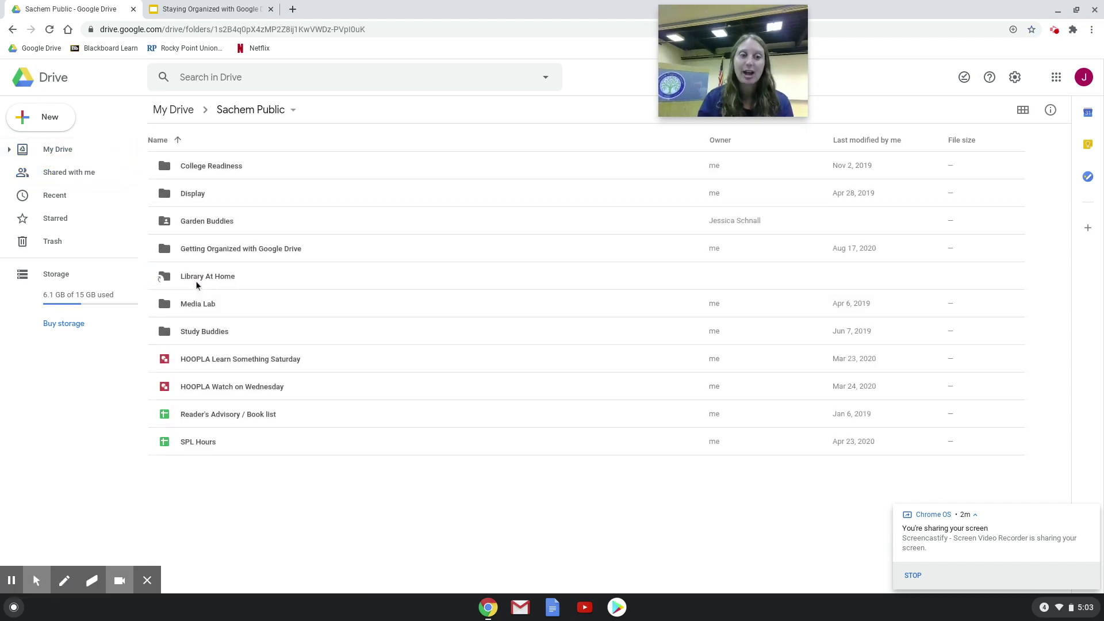
pyautogui.doubleClick(227, 256)
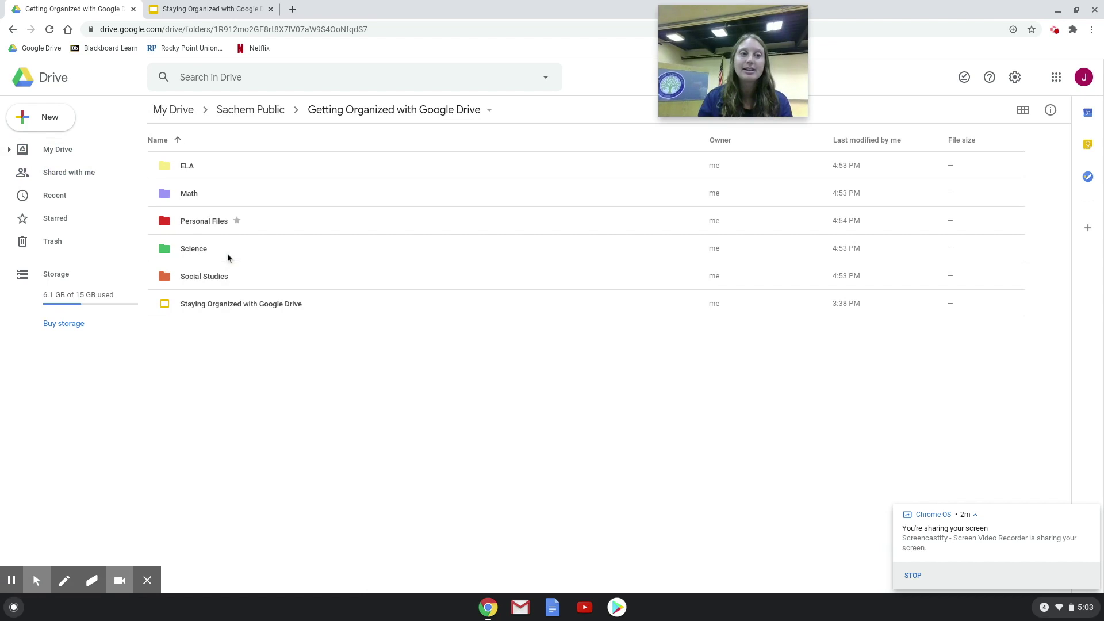
pyautogui.doubleClick(204, 221)
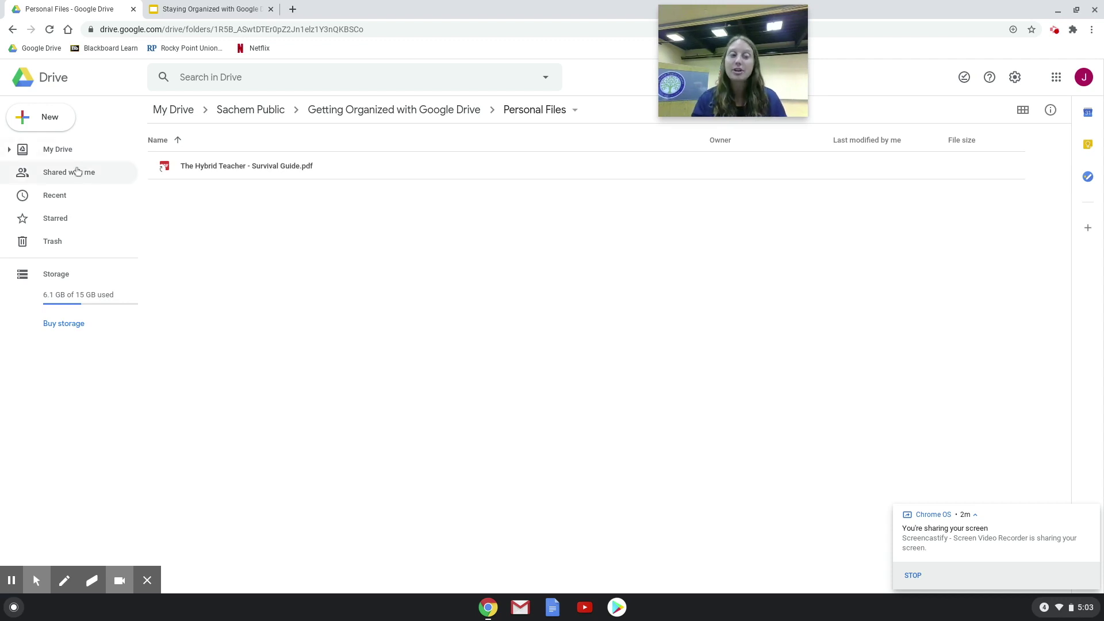
pyautogui.rightClick(188, 171)
pyautogui.click(181, 229)
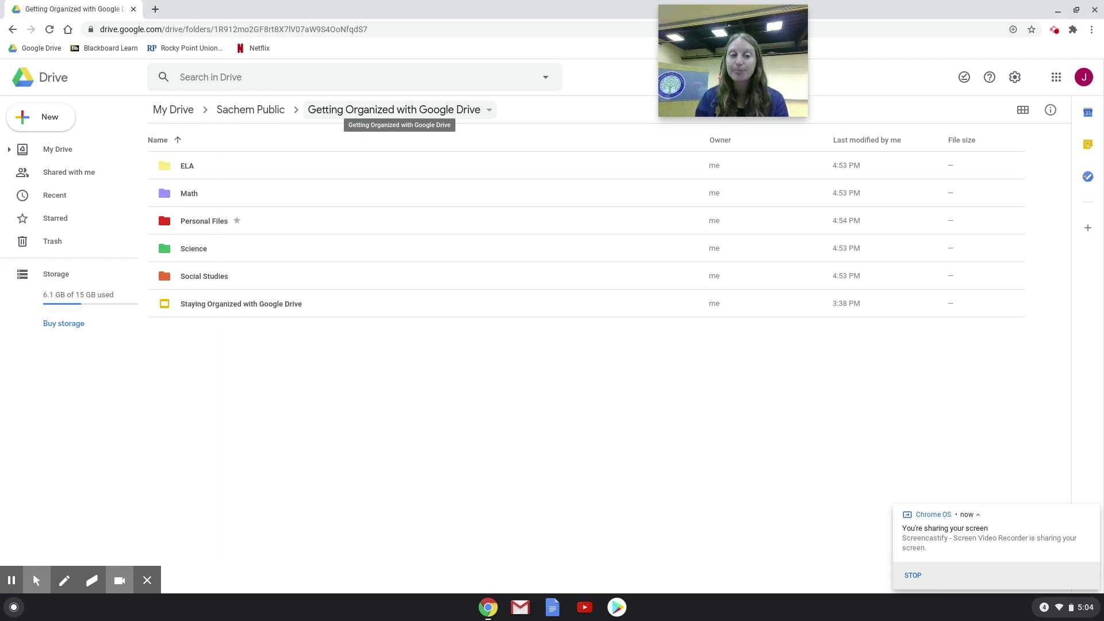
# Search Drive by a person's last name, clear the search text and close the search suggestions
pyautogui.click(371, 80)
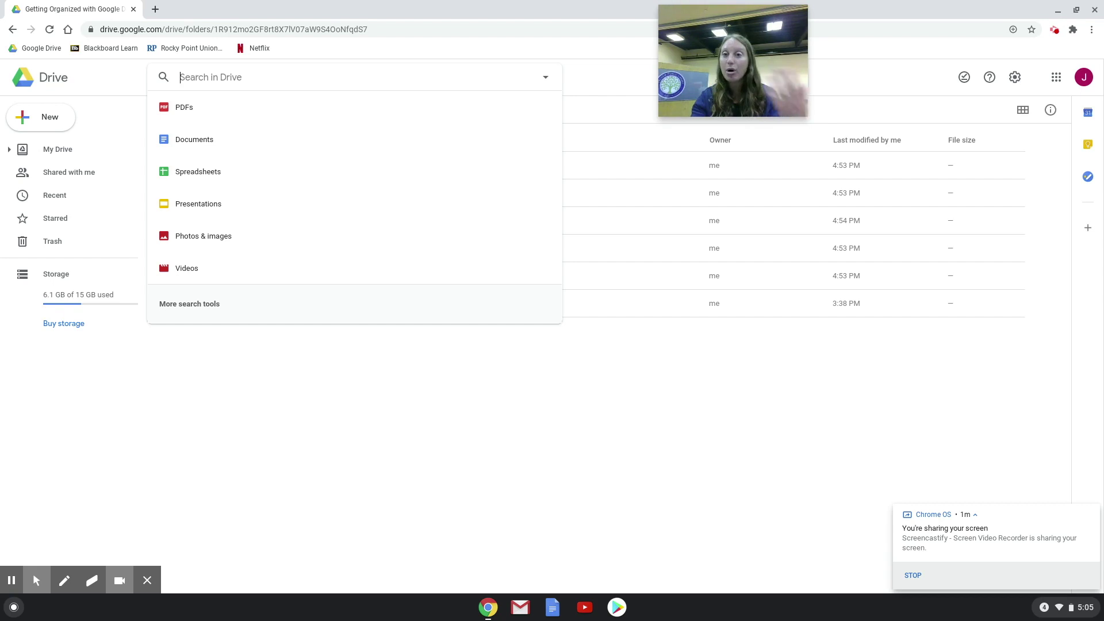
pyautogui.write('Sciarrone')
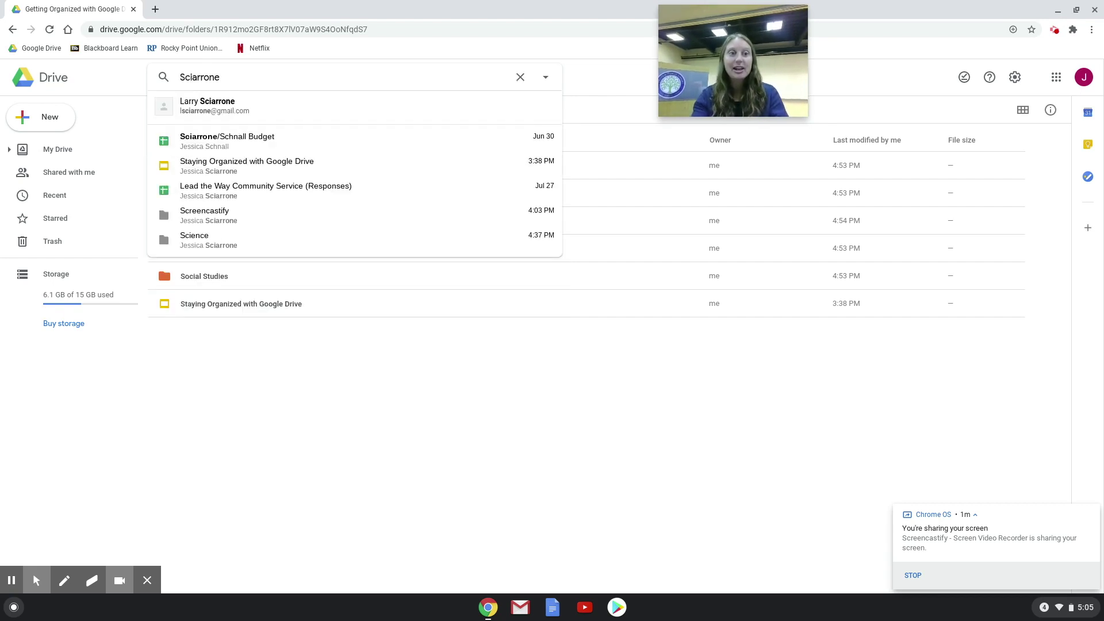
pyautogui.press('BackSpace')
pyautogui.press('BackSpace')
pyautogui.press('BackSpace')
pyautogui.press('BackSpace')
pyautogui.press('BackSpace')
pyautogui.press('BackSpace')
pyautogui.press('BackSpace')
pyautogui.press('BackSpace')
pyautogui.press('BackSpace')
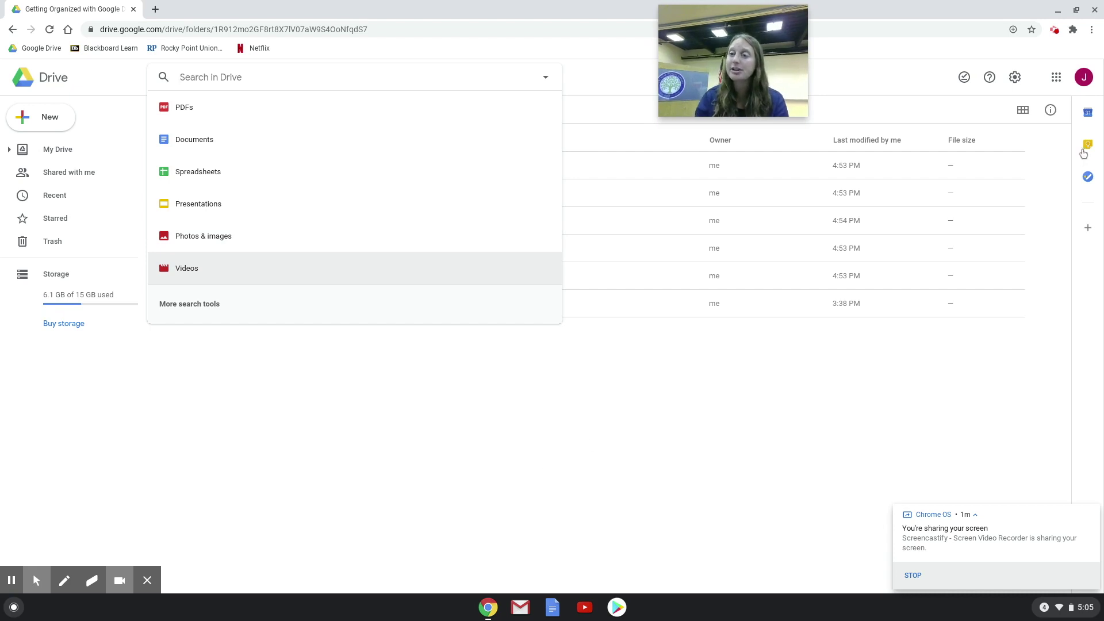
pyautogui.click(545, 77)
pyautogui.click(543, 109)
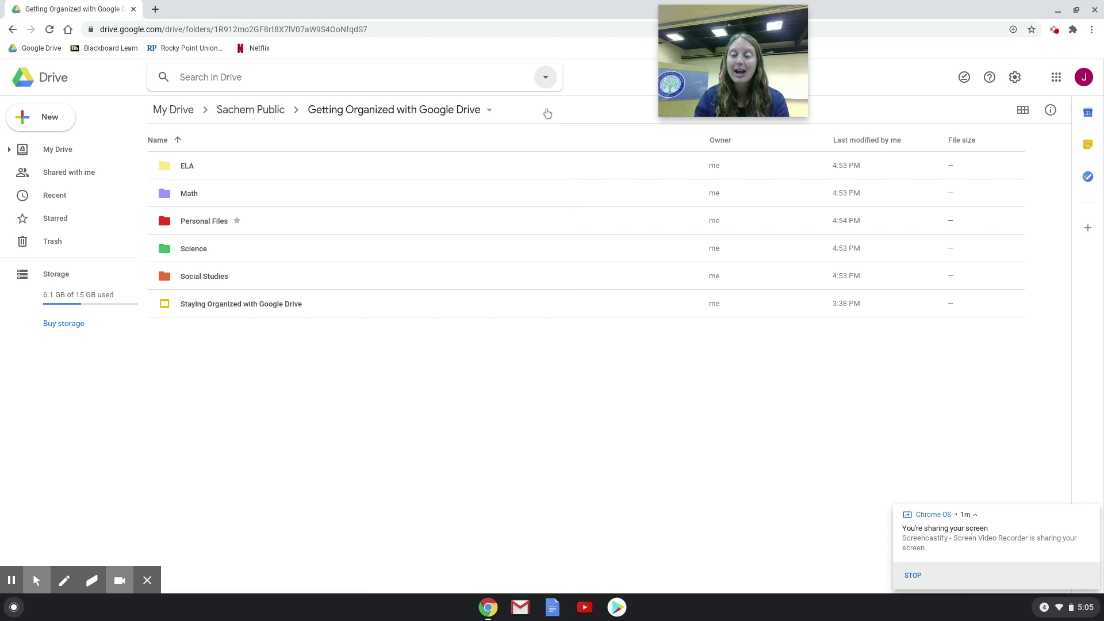